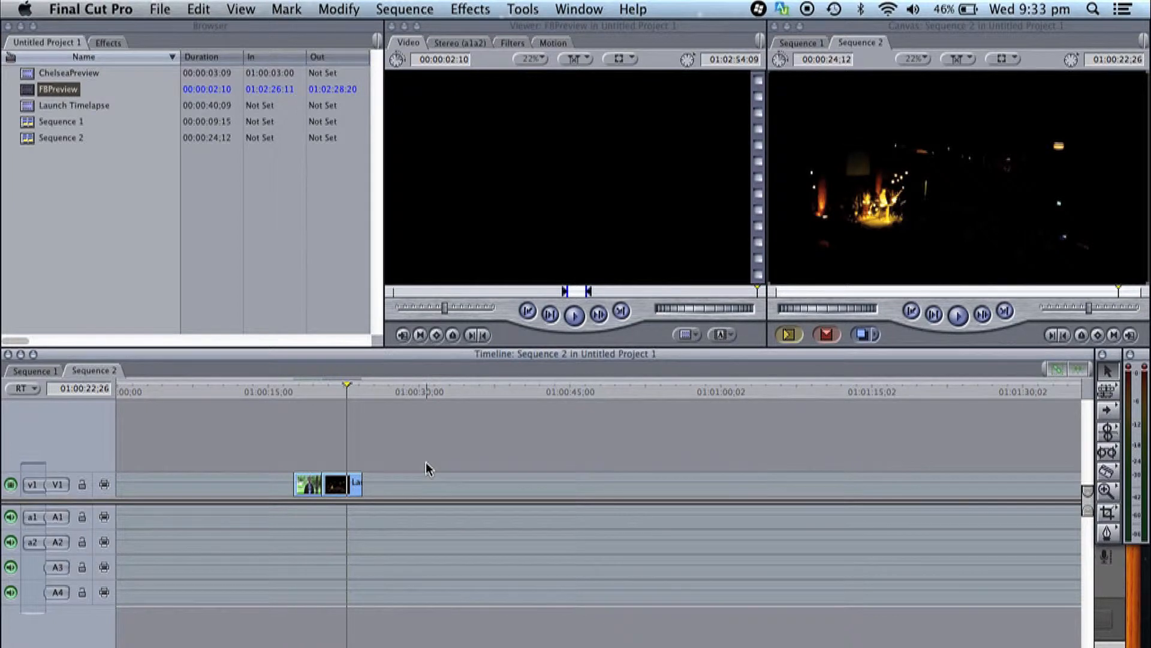
- Apply the Brightness and Contrast (Bezier) filter from the Image Control video filters to the FBPreview and Launch Timelapse clips
{"action": "key", "text": "super+equal"}
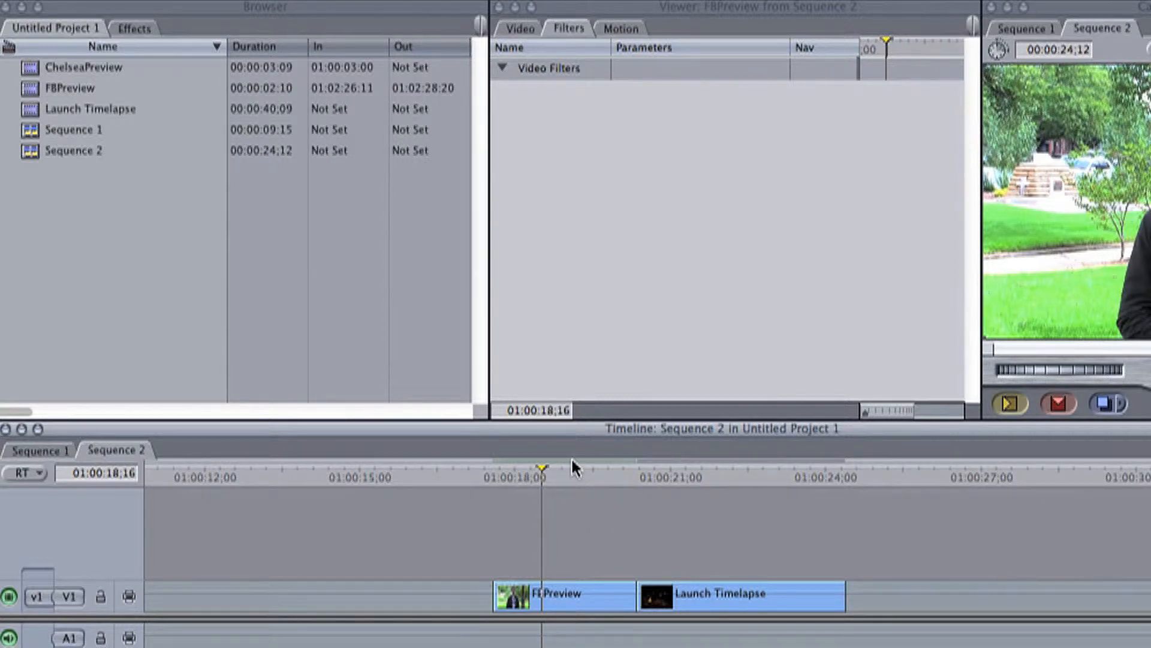
{"action": "mouse_move", "coordinate": [573, 466]}
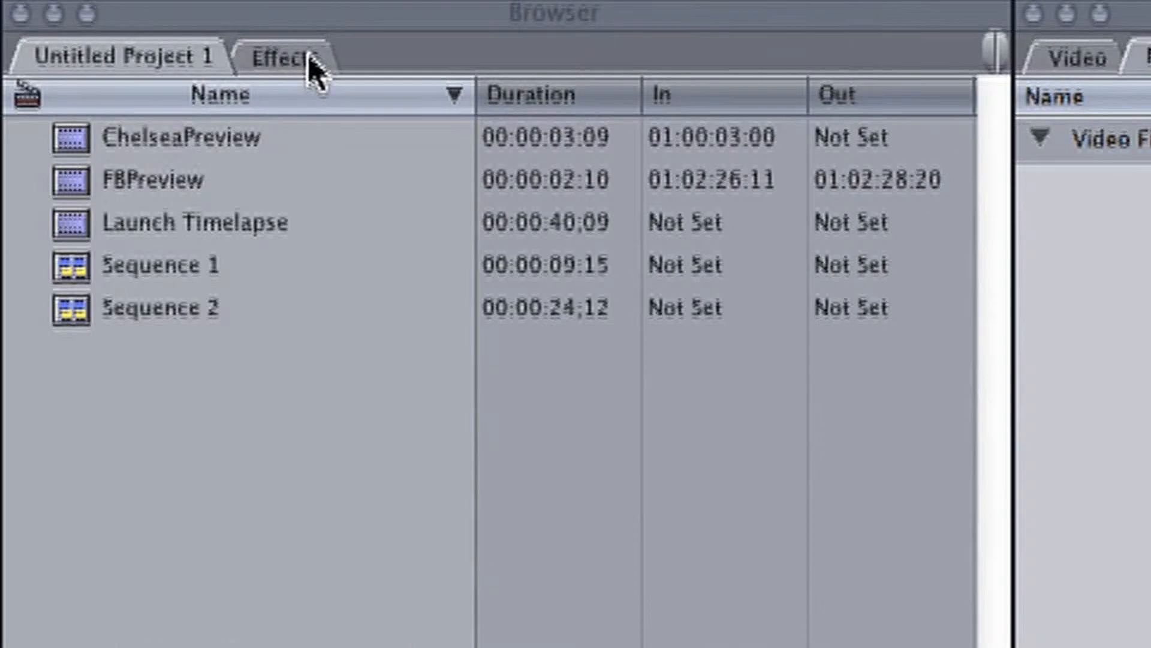
{"action": "left_click", "coordinate": [144, 29]}
{"action": "left_click", "coordinate": [27, 227]}
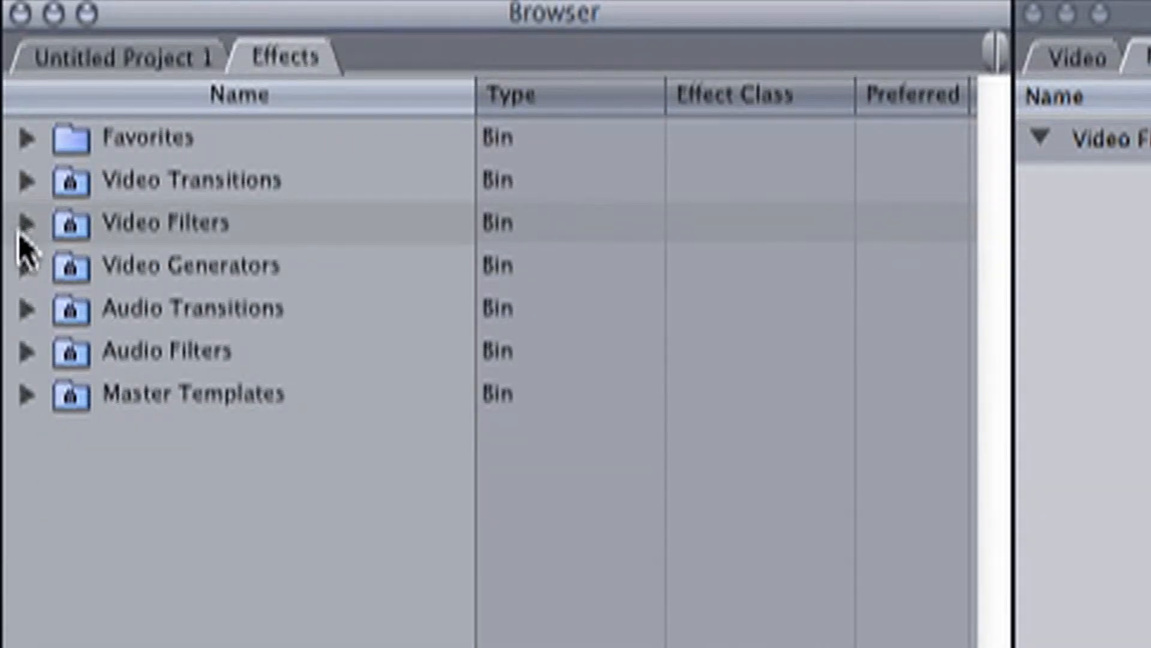
{"action": "left_click", "coordinate": [24, 227]}
{"action": "left_click", "coordinate": [171, 277]}
{"action": "left_click", "coordinate": [90, 522]}
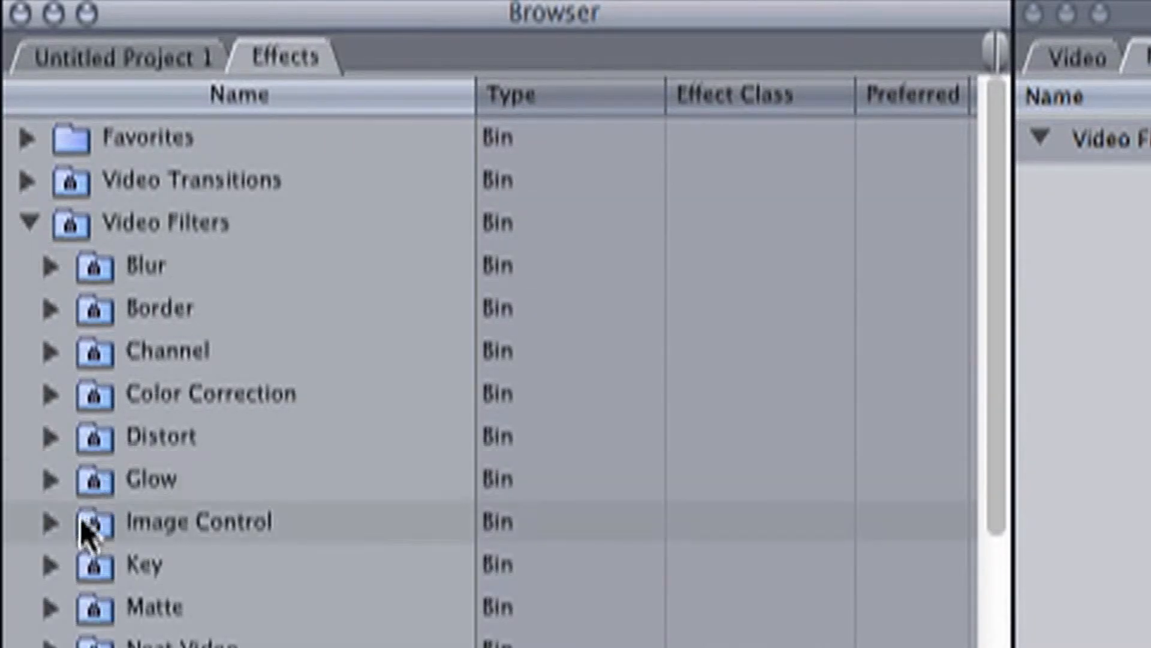
{"action": "left_click", "coordinate": [53, 522]}
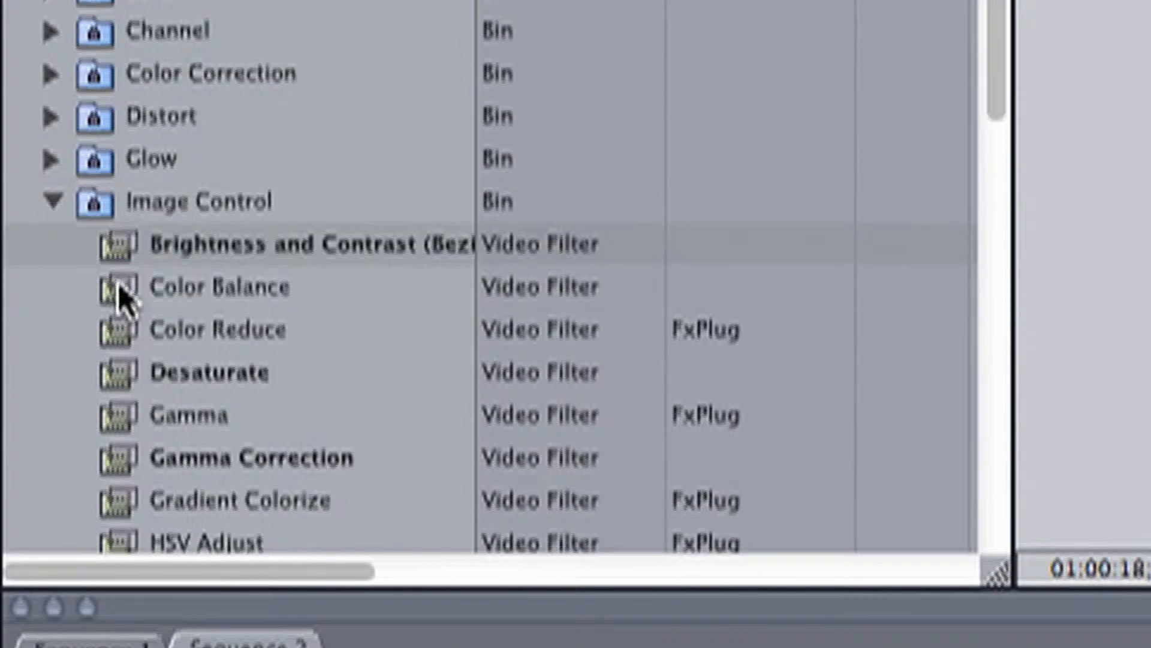
{"action": "left_click", "coordinate": [123, 543]}
{"action": "left_click_drag", "start_coordinate": [300, 244], "coordinate": [480, 528]}
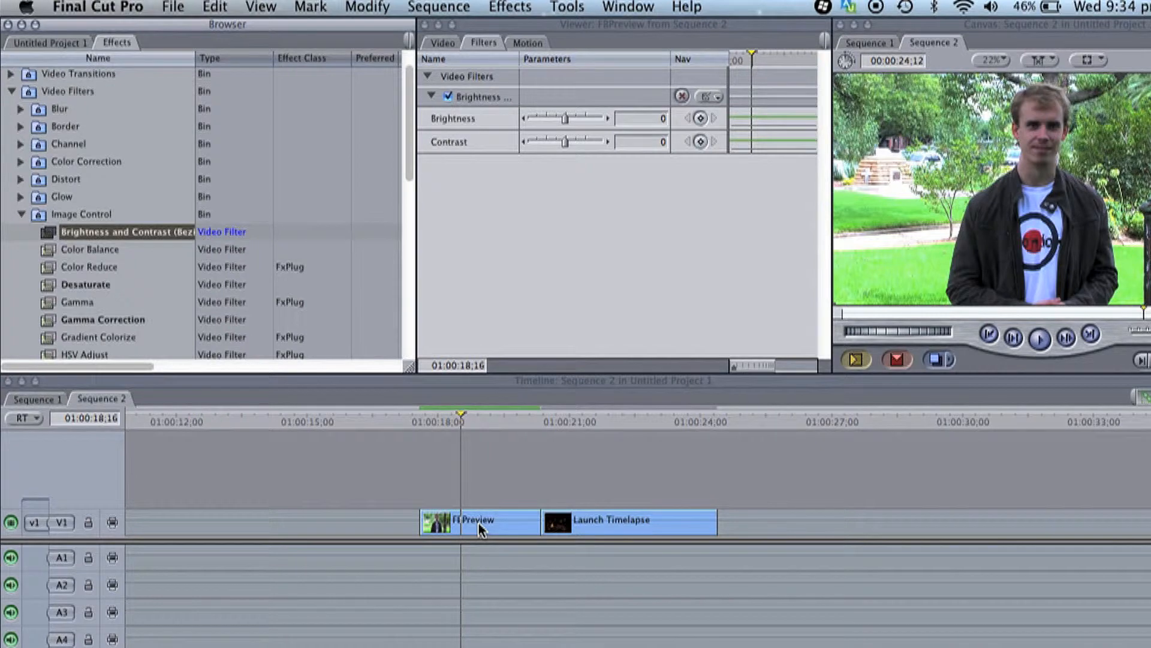
{"action": "left_click_drag", "start_coordinate": [58, 237], "coordinate": [610, 528]}
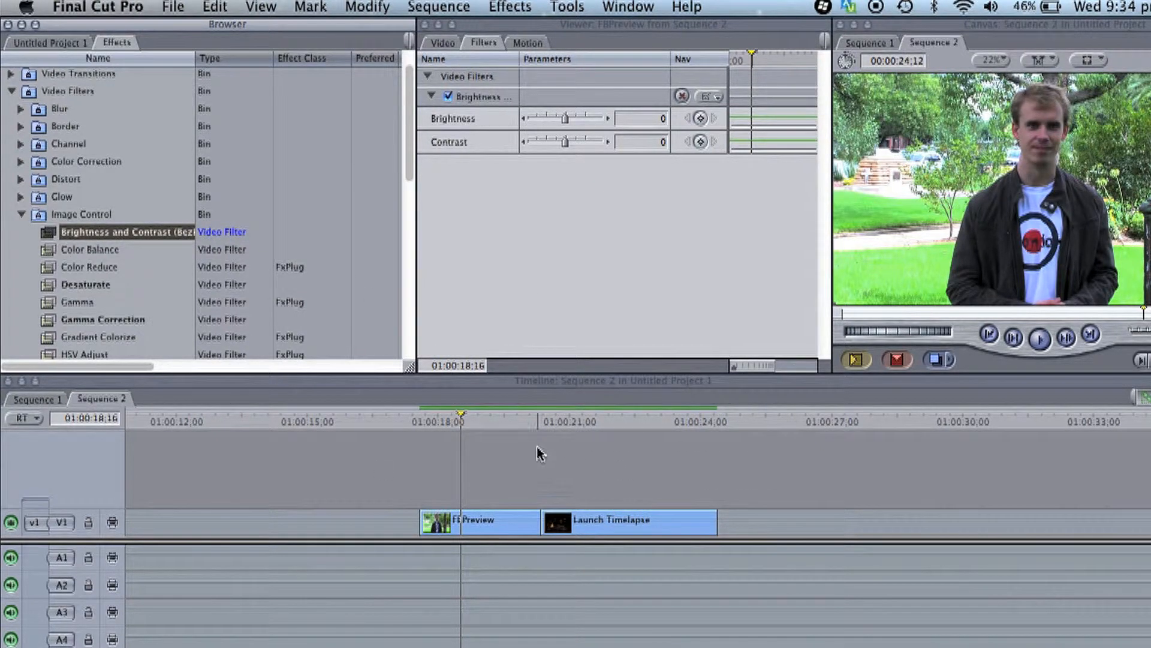
- Load FBPreview's filter settings and add a Brightness keyframe on the clip's last frame, 01:00:20;10
{"action": "left_click", "coordinate": [509, 420]}
{"action": "double_click", "coordinate": [495, 519]}
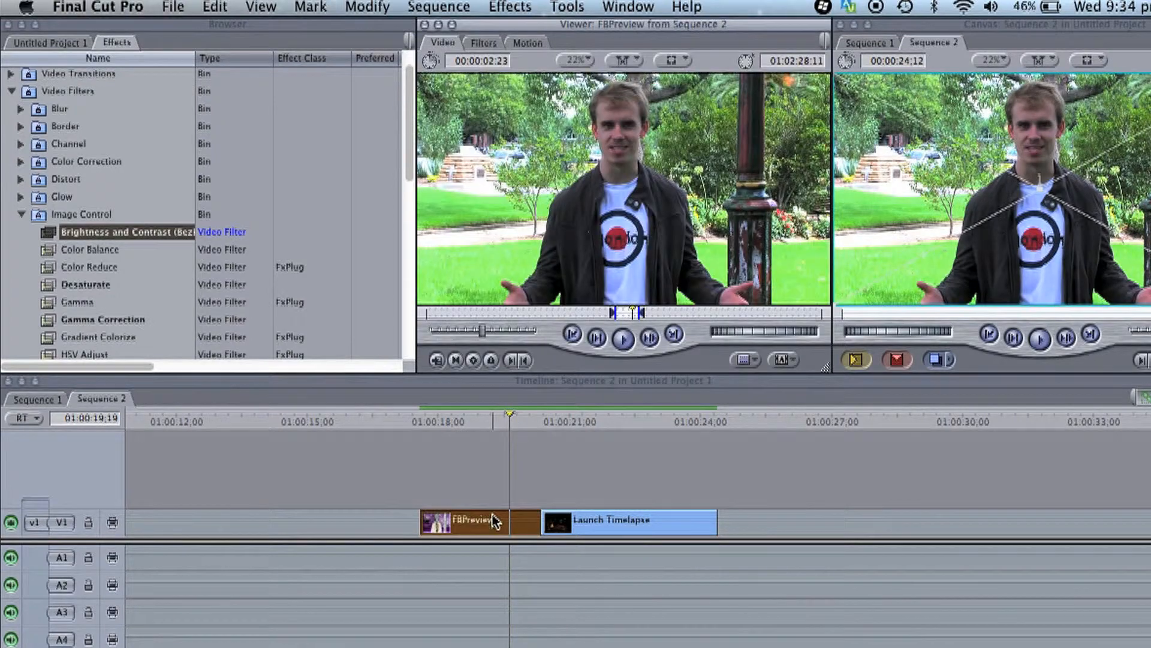
{"action": "left_click", "coordinate": [493, 48]}
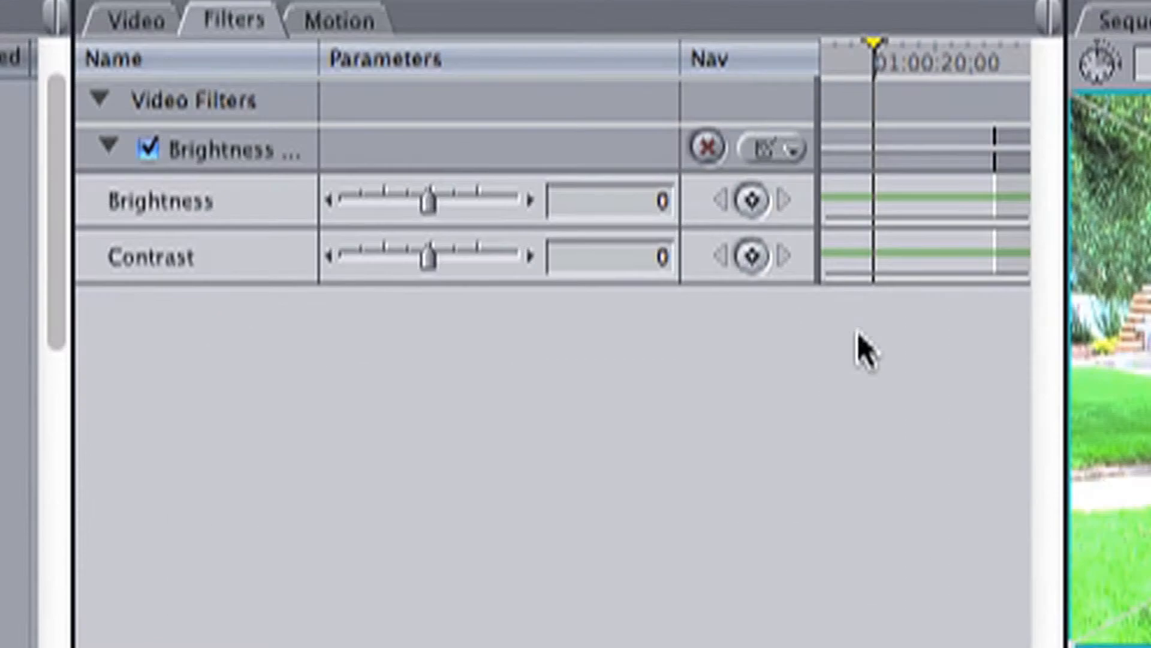
{"action": "left_click_drag", "start_coordinate": [936, 40], "coordinate": [943, 38]}
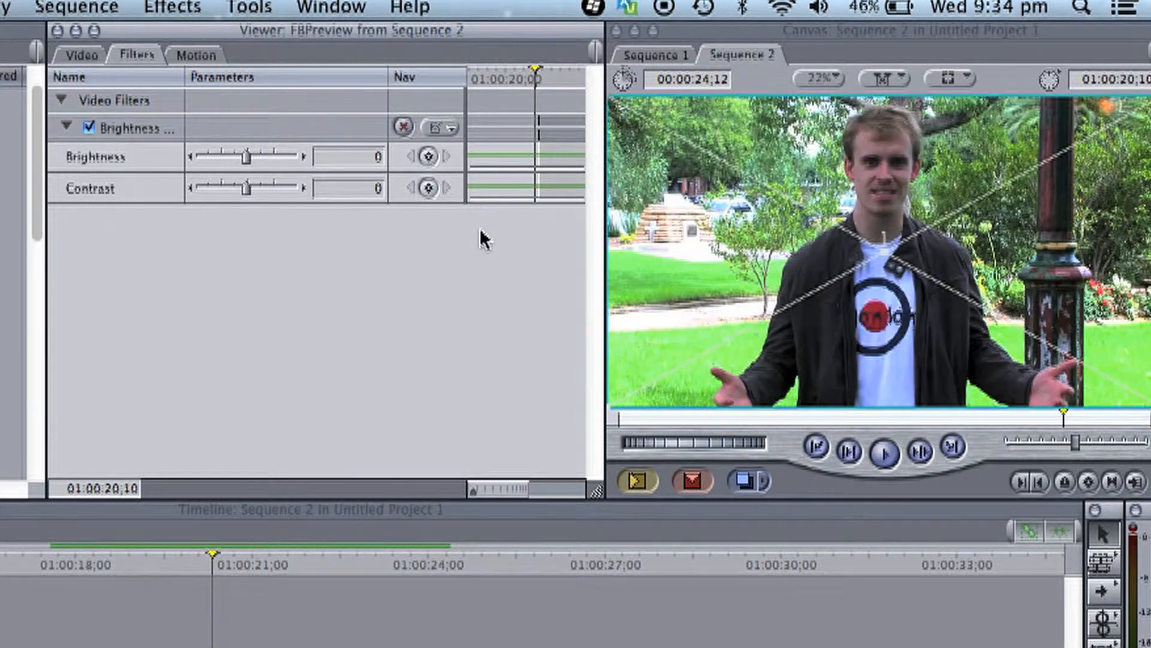
{"action": "left_click", "coordinate": [429, 156]}
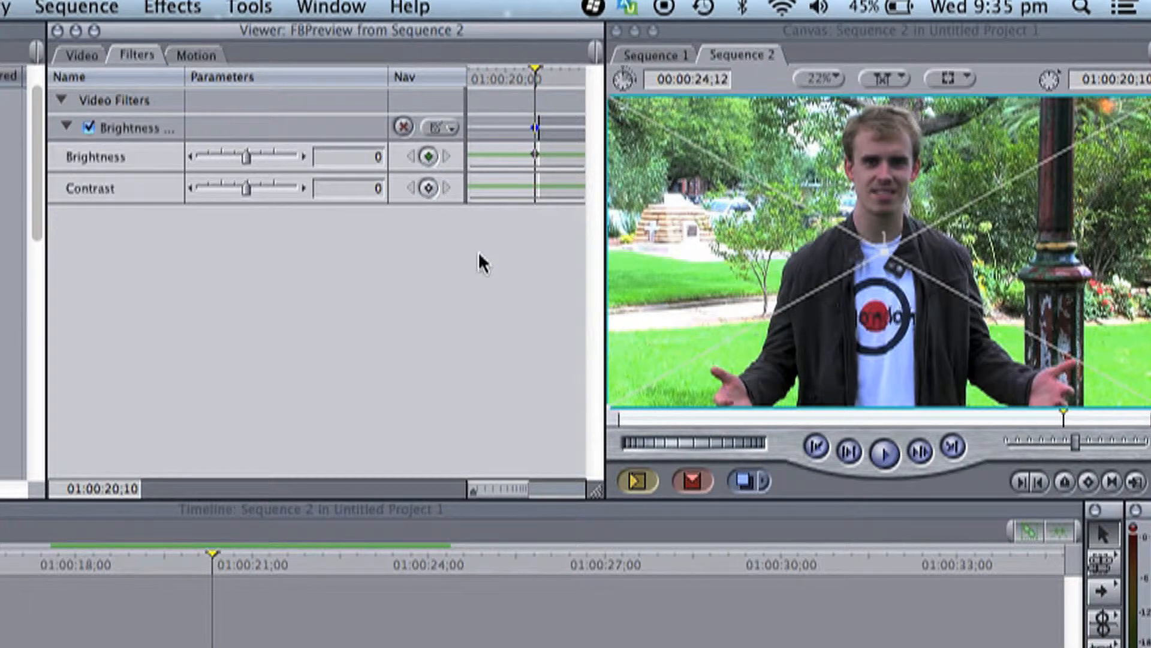
- Add another Brightness keyframe to FBPreview eight frames before the clip's end, at 01:00:20;02
{"action": "key", "text": "Left"}
{"action": "key", "text": "Left"}
{"action": "key", "text": "Left"}
{"action": "key", "text": "Left"}
{"action": "key", "text": "Left"}
{"action": "key", "text": "Left"}
{"action": "key", "text": "Left"}
{"action": "key", "text": "Left"}
{"action": "left_click", "coordinate": [432, 158]}
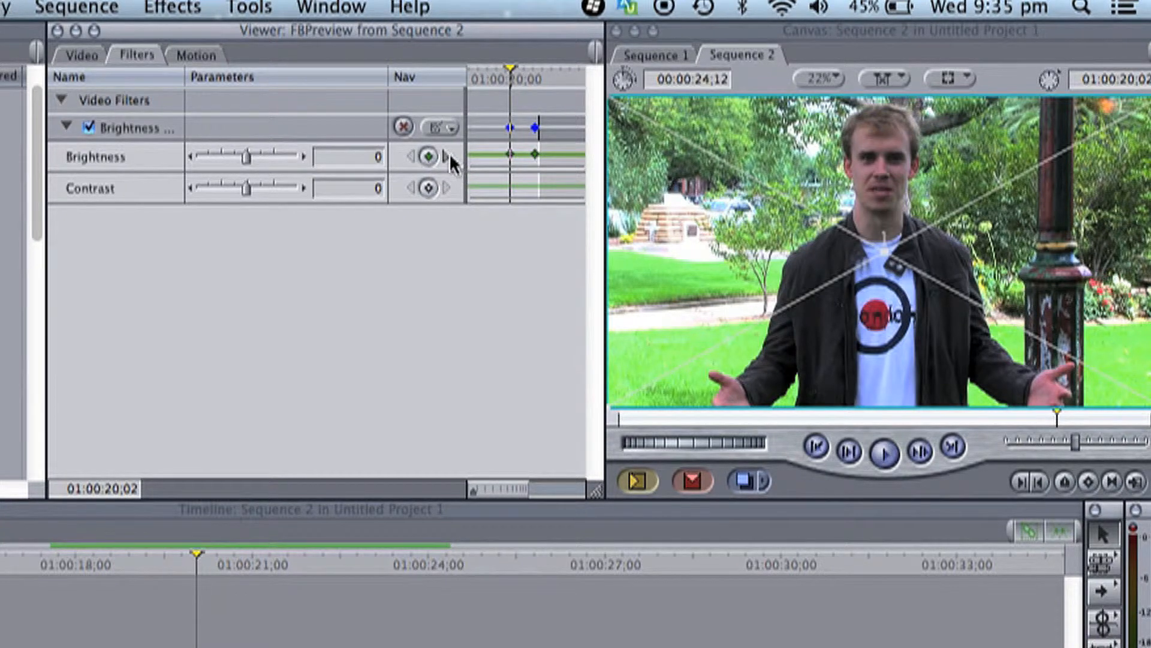
- Set the Brightness to 100 at FBPreview's final keyframe and deselect the clip
{"action": "left_click", "coordinate": [448, 157]}
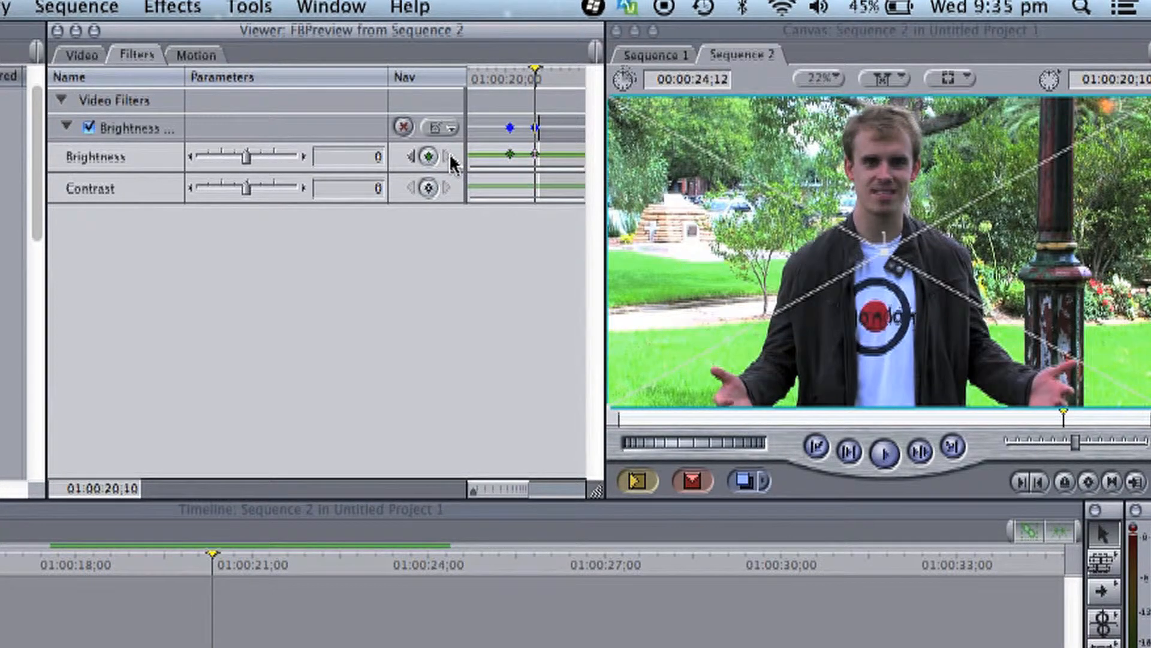
{"action": "left_click_drag", "start_coordinate": [252, 159], "coordinate": [310, 159]}
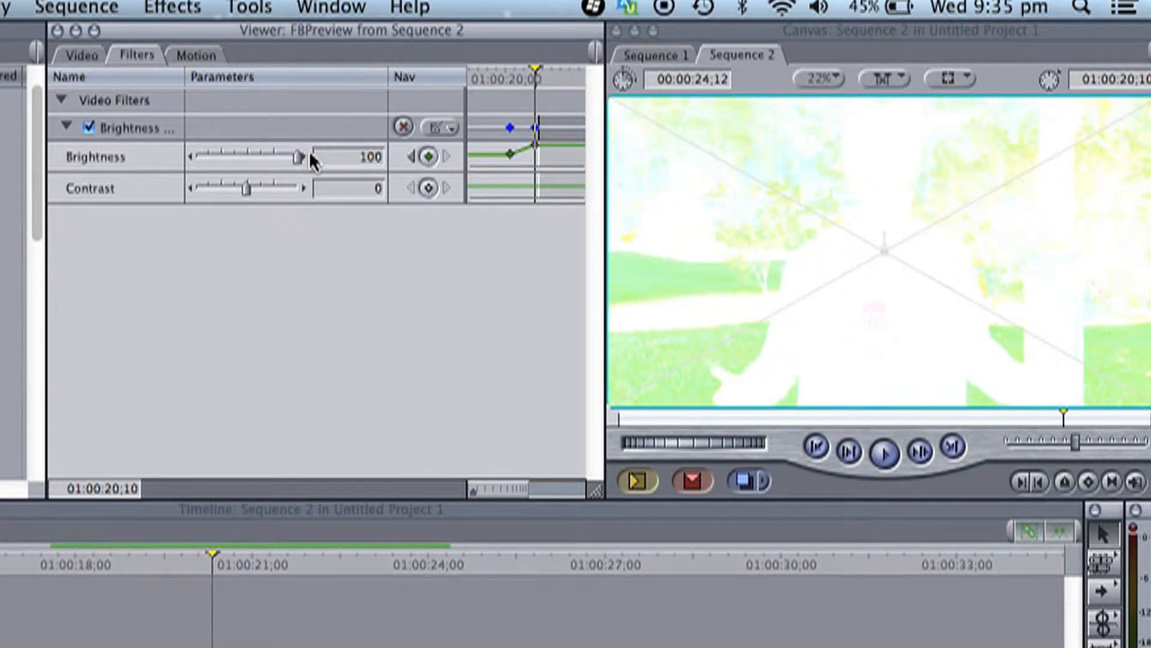
{"action": "left_click", "coordinate": [215, 597]}
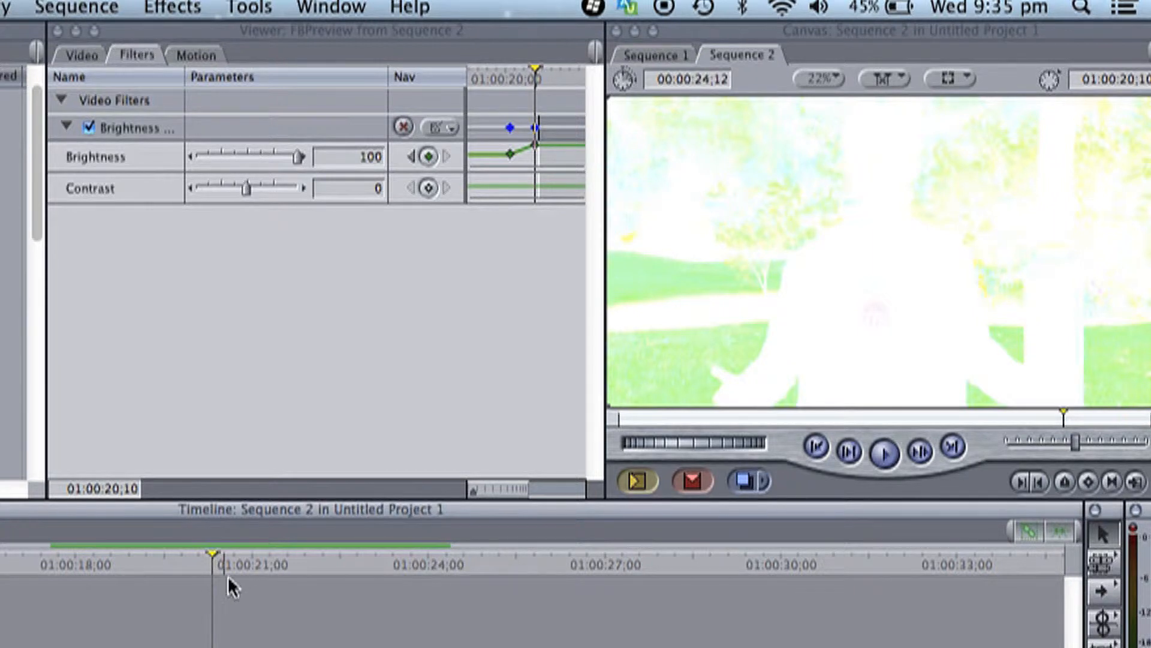
- Load Launch Timelapse's filter settings and add a Brightness keyframe of 100 on its first frame, 01:00:20;11
{"action": "double_click", "coordinate": [252, 646]}
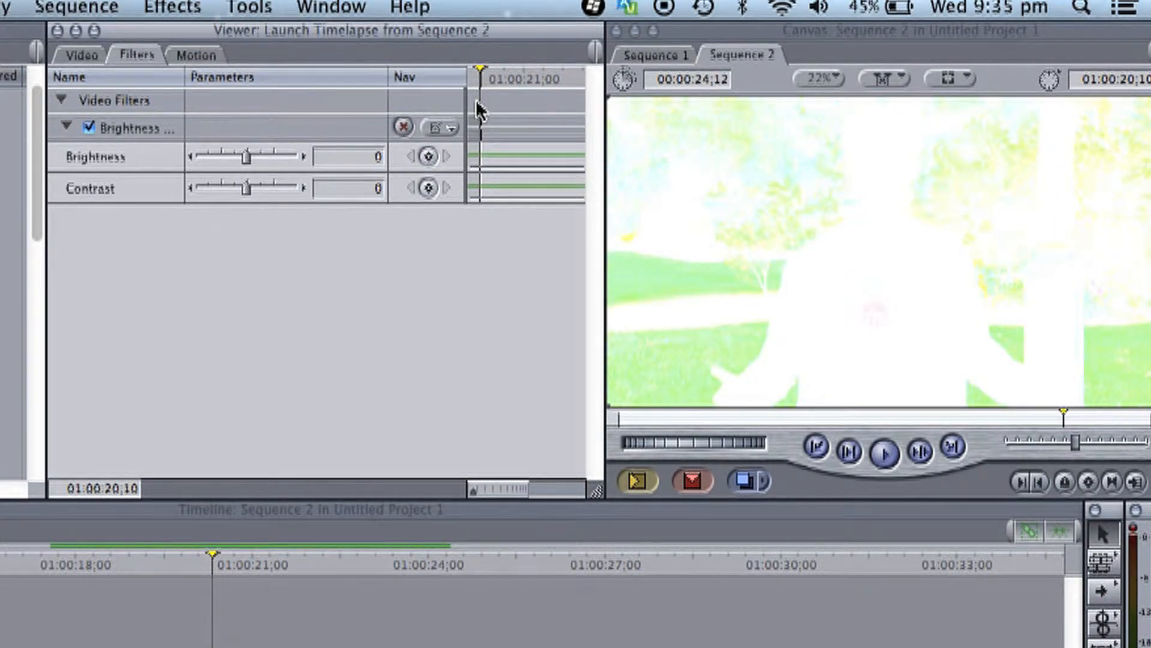
{"action": "key", "text": "Right"}
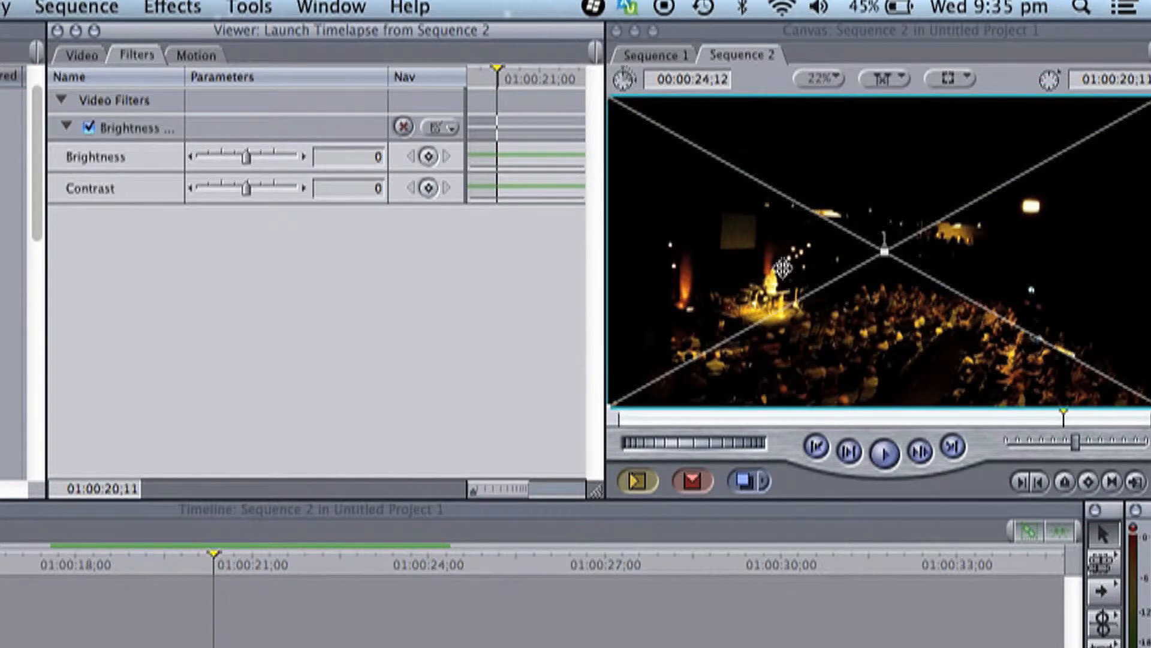
{"action": "left_click", "coordinate": [428, 156]}
{"action": "left_click_drag", "start_coordinate": [247, 158], "coordinate": [322, 164]}
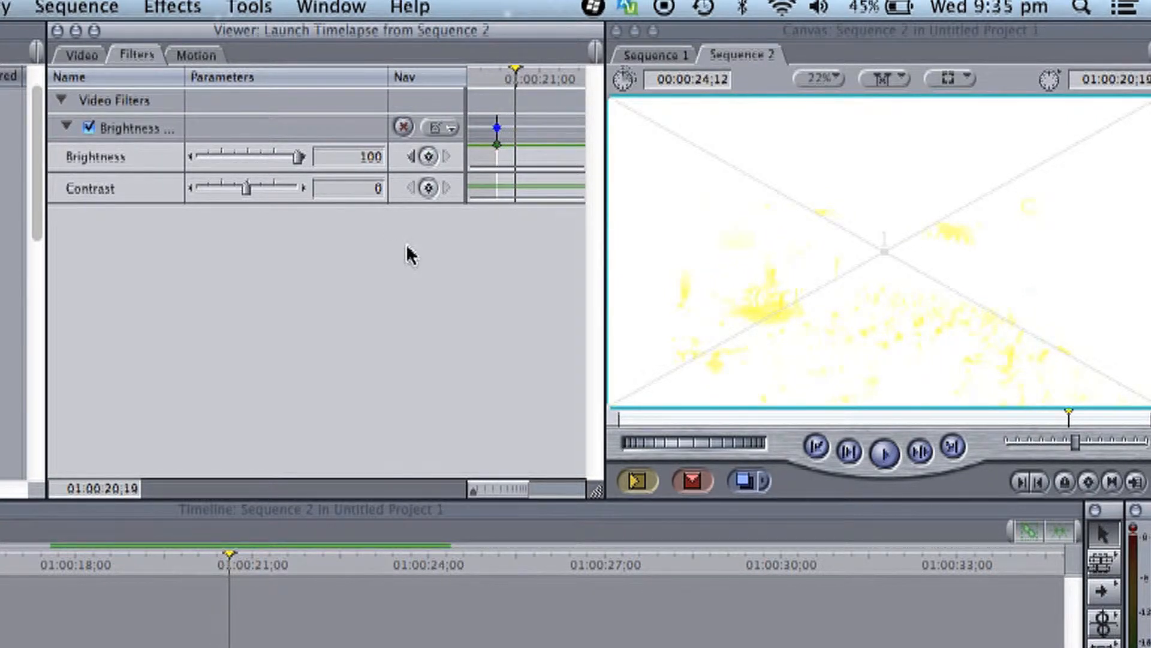
- Add a Brightness keyframe with value 0 to Launch Timelapse at 01:00:20;19
{"action": "left_click", "coordinate": [430, 157]}
{"action": "type", "text": "0"}
{"action": "key", "text": "Return"}
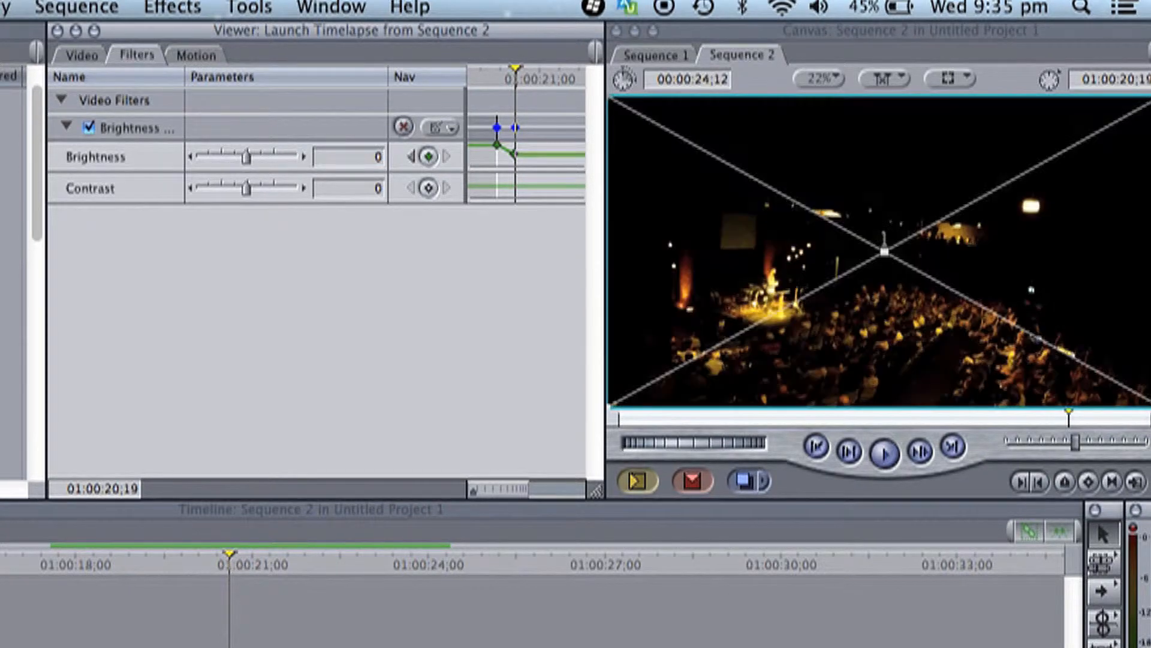
- Play the sequence across the cut from about 01:00:19;17 to preview the flash transition
{"action": "left_click", "coordinate": [168, 564]}
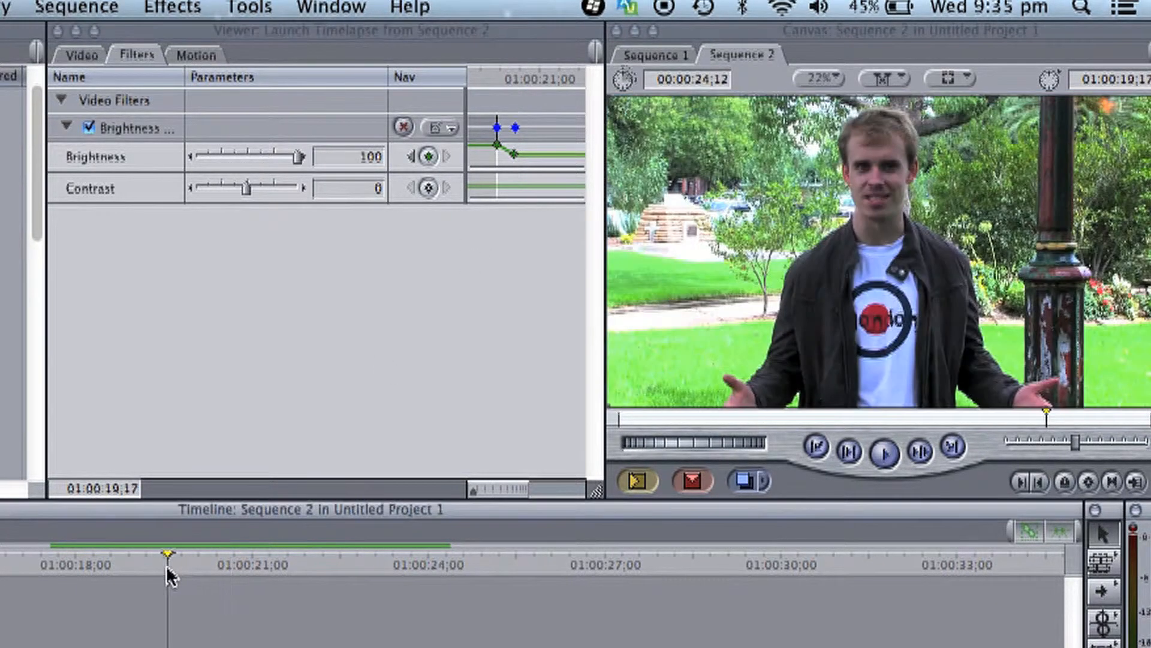
{"action": "key", "text": "space"}
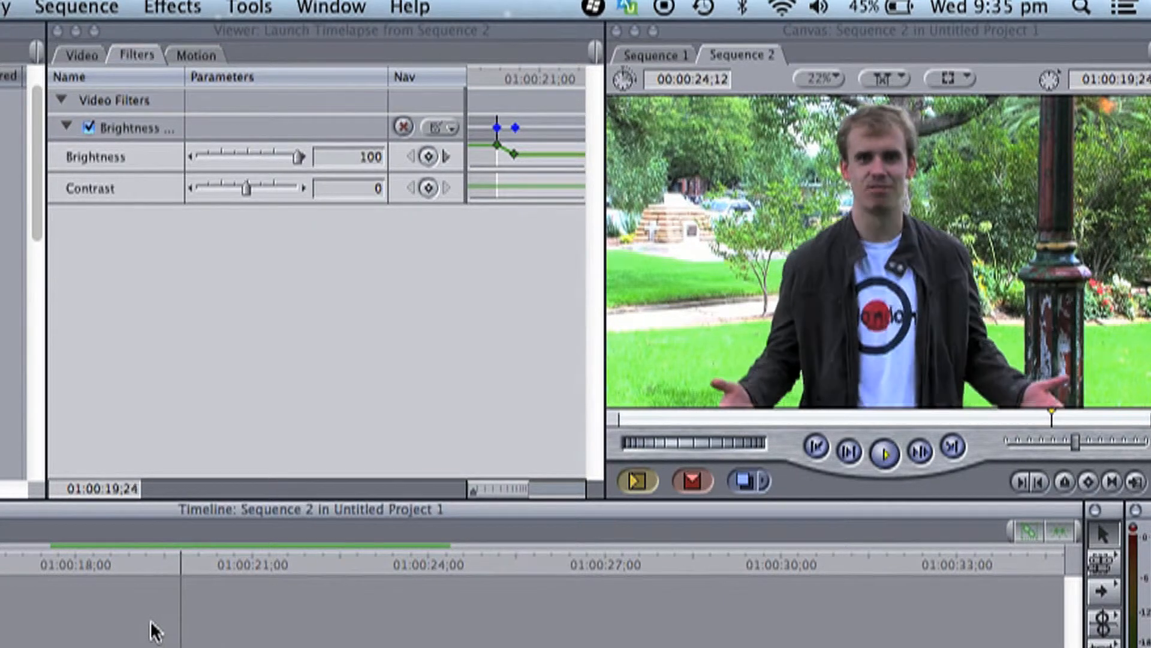
{"action": "key", "text": "space"}
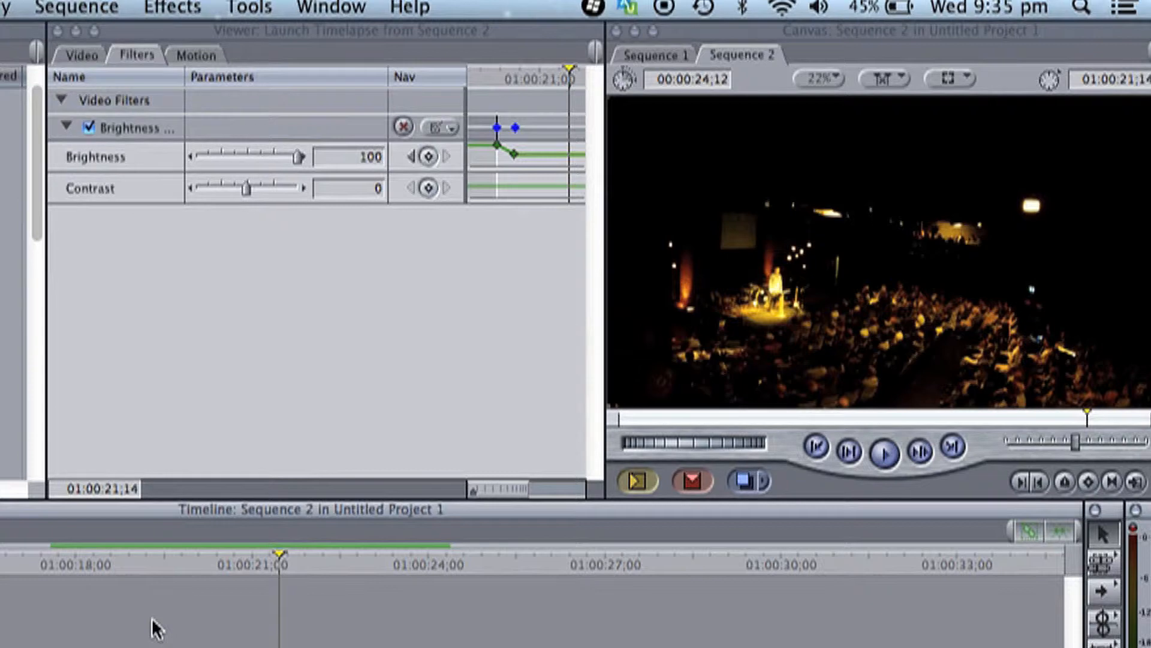
- Apply the Gaussian Blur filter from the Blur video filters to both the FBPreview and Launch Timelapse clips
{"action": "left_click", "coordinate": [197, 564]}
{"action": "left_click", "coordinate": [1, 180]}
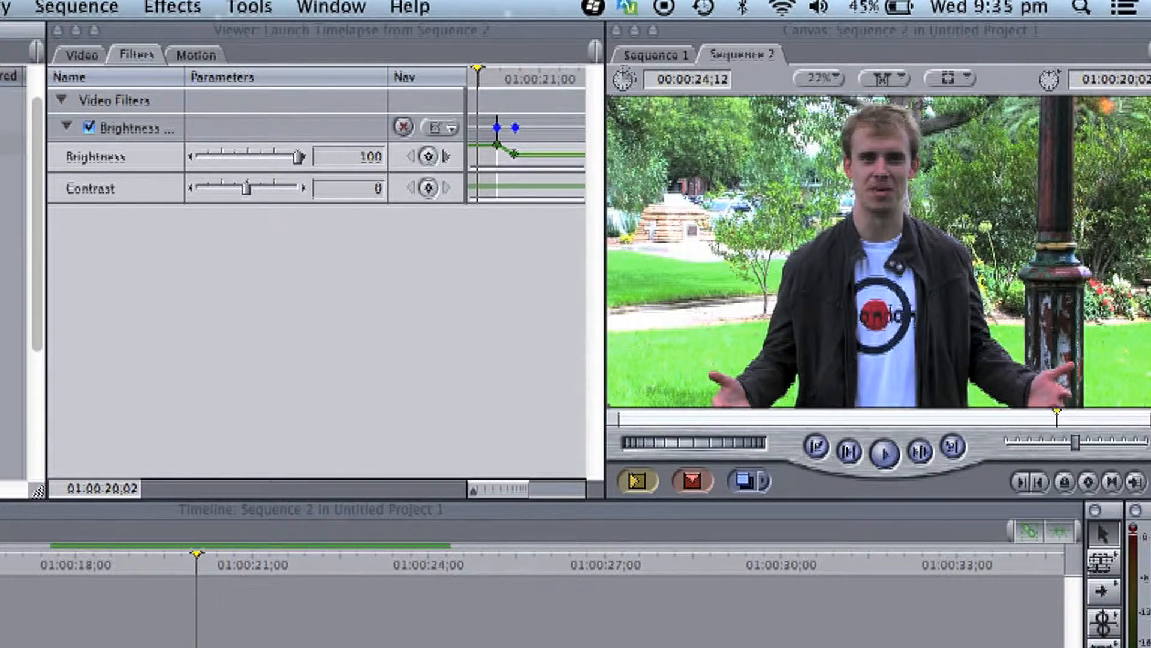
{"action": "left_click", "coordinate": [1, 180]}
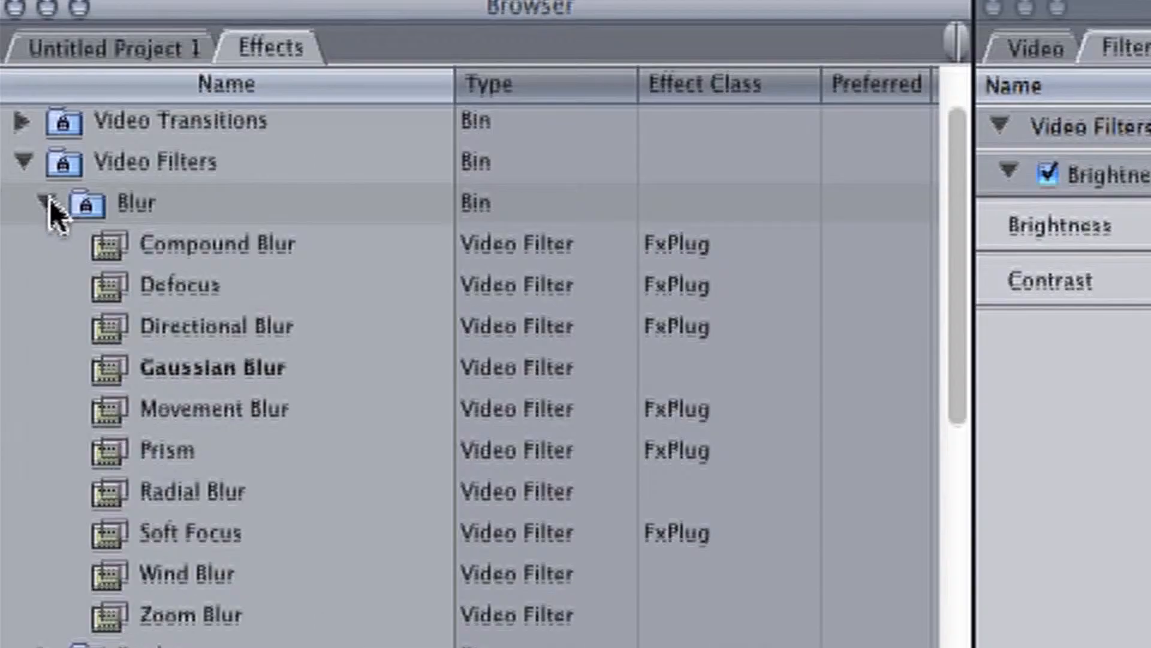
{"action": "left_click", "coordinate": [48, 202]}
{"action": "left_click", "coordinate": [48, 202]}
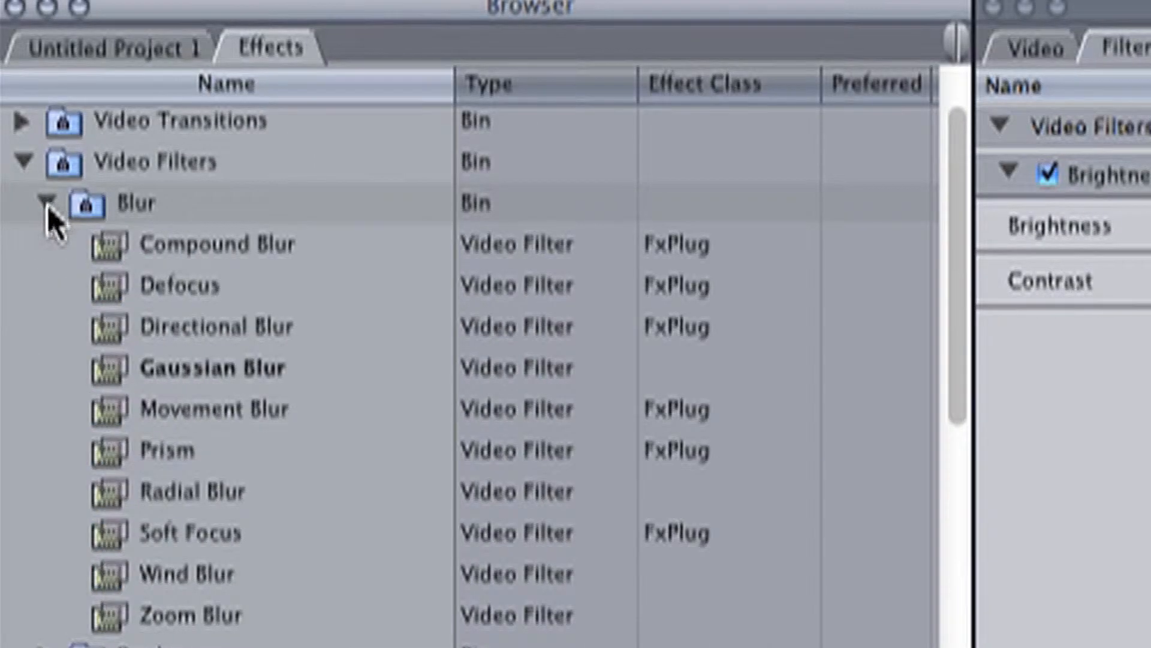
{"action": "left_click_drag", "start_coordinate": [114, 369], "coordinate": [584, 594]}
{"action": "left_click_drag", "start_coordinate": [384, 480], "coordinate": [112, 361]}
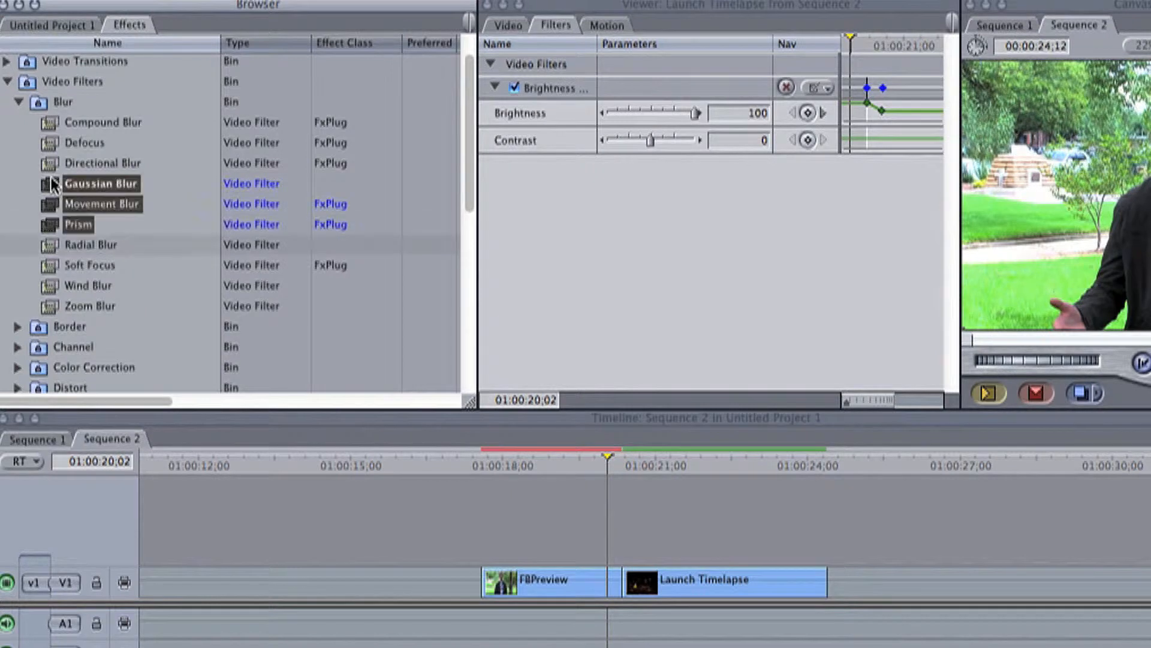
{"action": "left_click", "coordinate": [53, 184]}
{"action": "left_click_drag", "start_coordinate": [53, 184], "coordinate": [760, 601]}
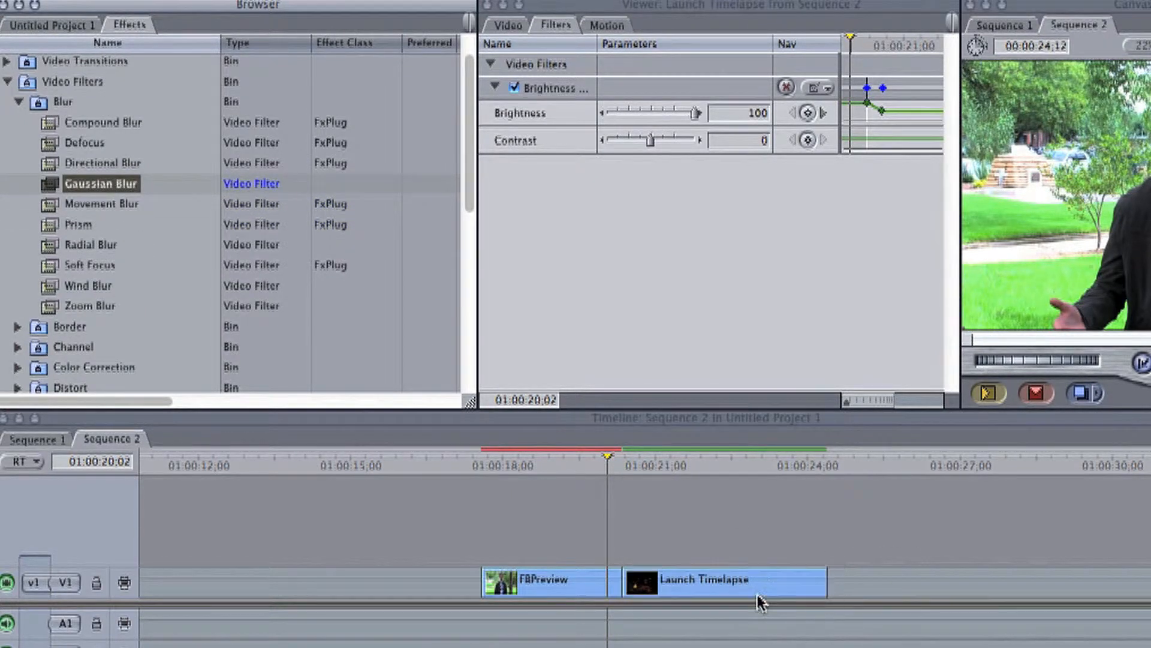
- Add a Gaussian Blur Radius keyframe of 0 to FBPreview at its first Brightness keyframe, 01:00:20;02
{"action": "double_click", "coordinate": [602, 585]}
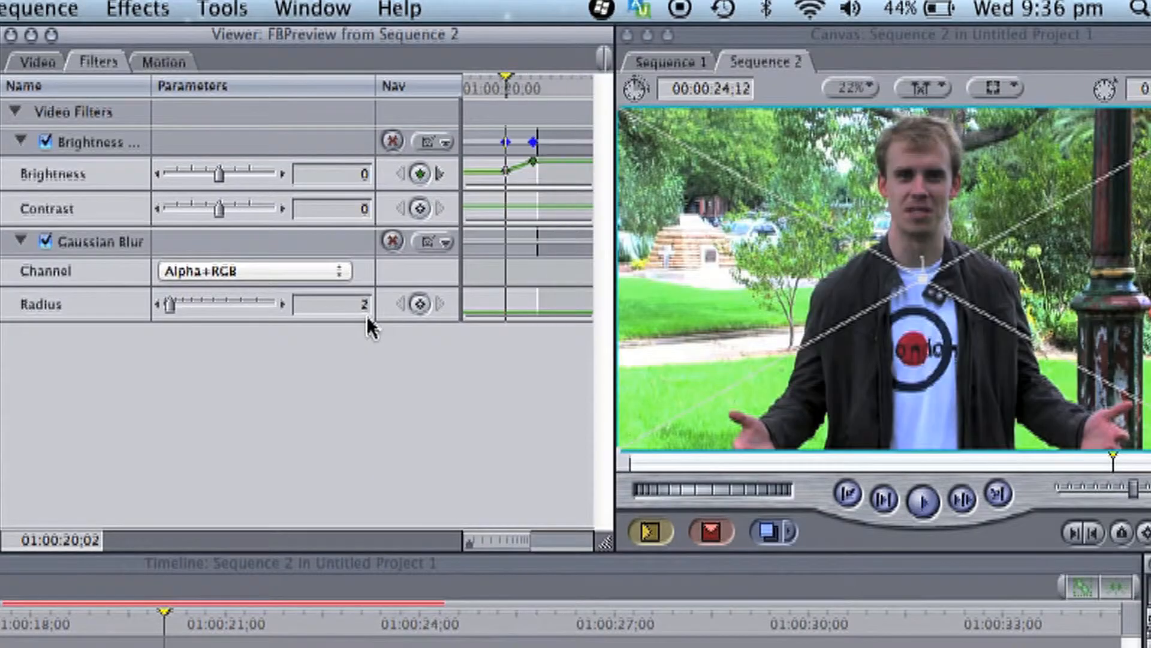
{"action": "left_click", "coordinate": [444, 171]}
{"action": "left_click", "coordinate": [401, 175]}
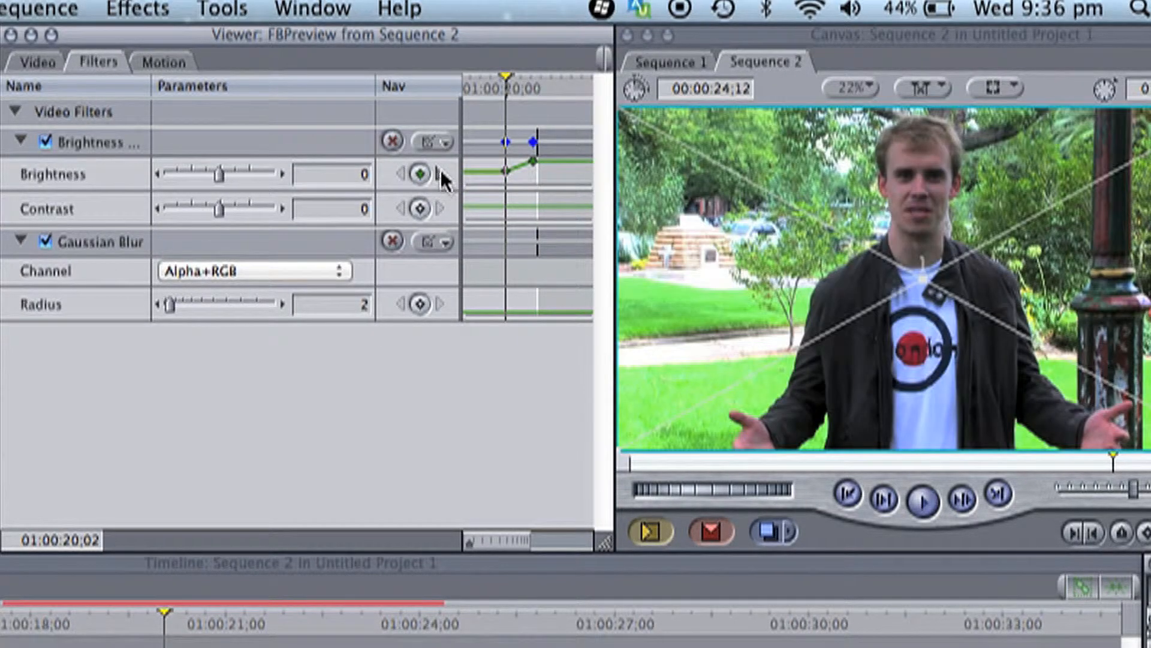
{"action": "left_click", "coordinate": [441, 175]}
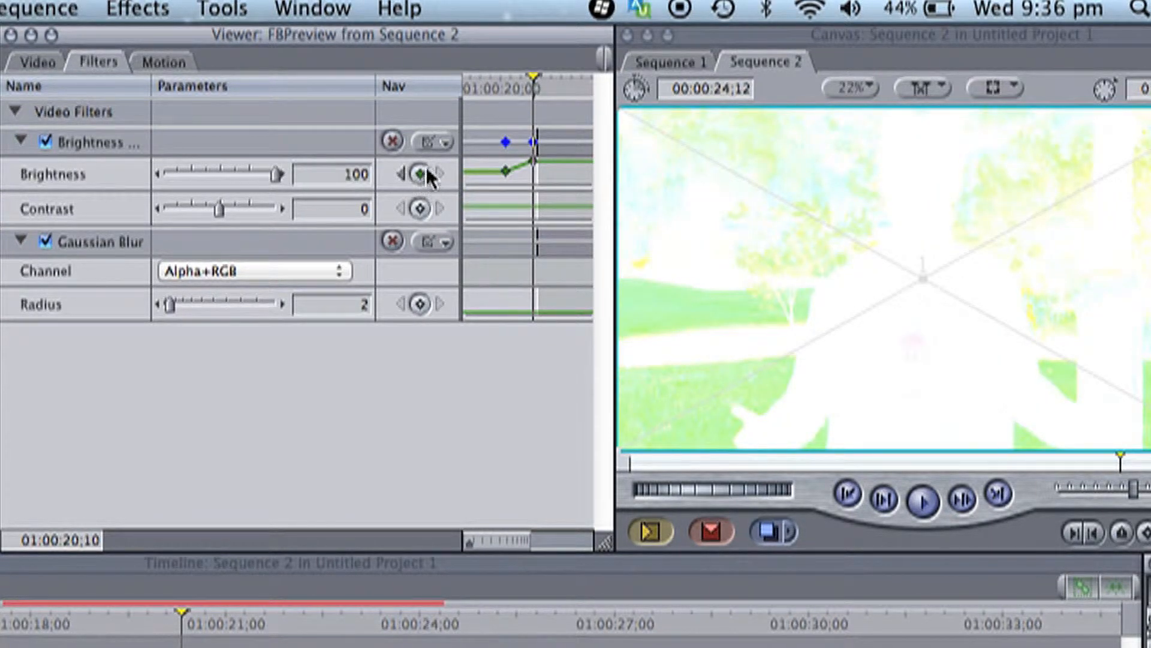
{"action": "left_click", "coordinate": [401, 175]}
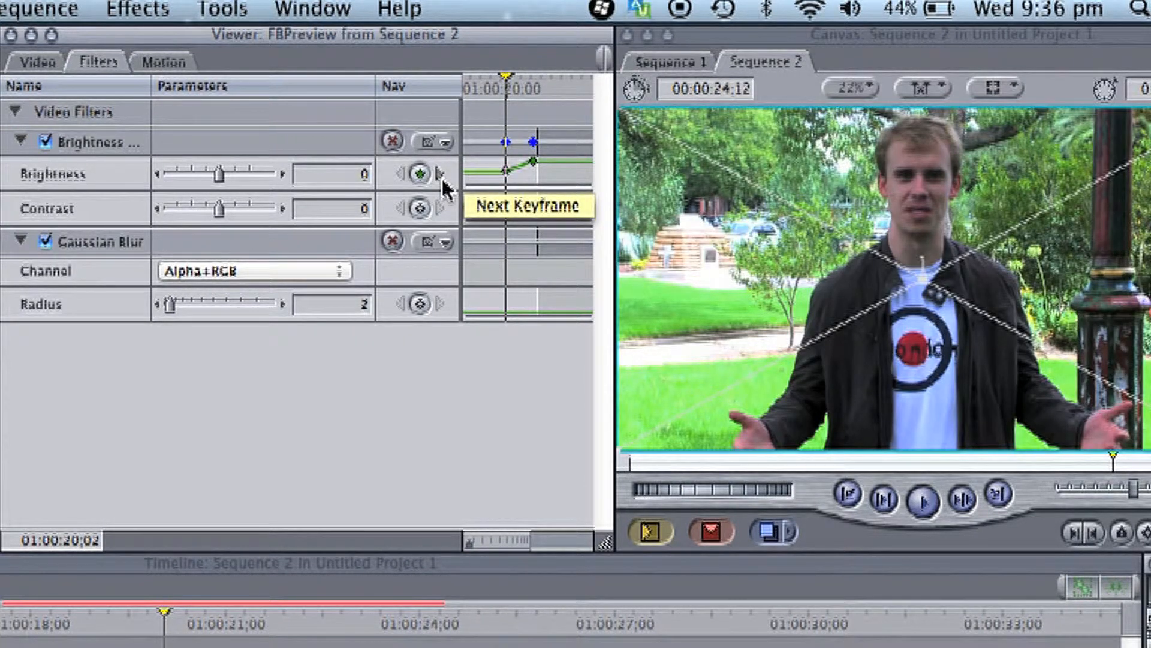
{"action": "left_click", "coordinate": [420, 304]}
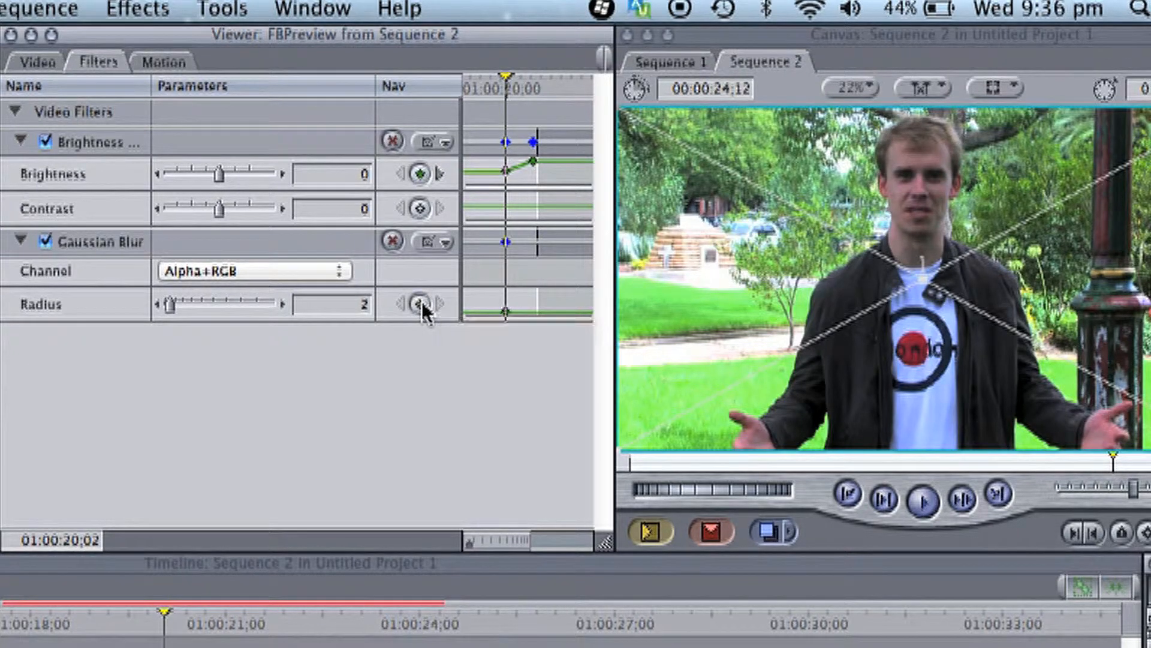
{"action": "left_click_drag", "start_coordinate": [177, 300], "coordinate": [144, 306]}
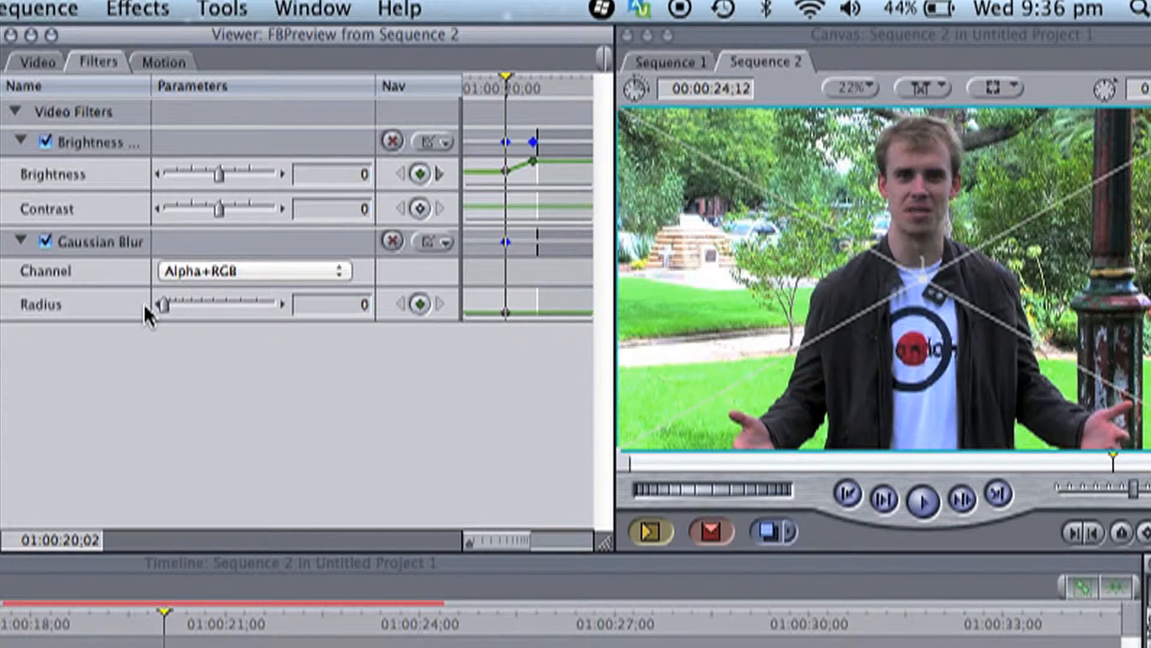
- Add a Gaussian Blur Radius keyframe of 100 at FBPreview's last Brightness keyframe, 01:00:20;10
{"action": "key", "text": "Right"}
{"action": "key", "text": "Left"}
{"action": "key", "text": "Right"}
{"action": "key", "text": "Right"}
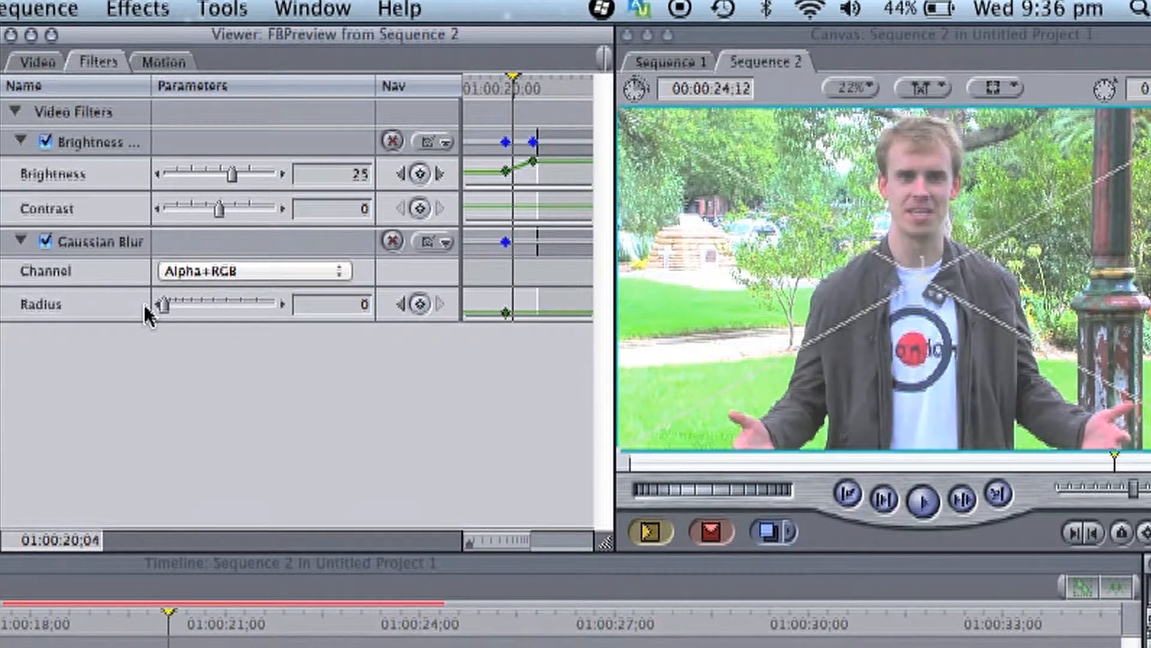
{"action": "left_click", "coordinate": [441, 174]}
{"action": "left_click", "coordinate": [421, 304]}
{"action": "left_click_drag", "start_coordinate": [224, 300], "coordinate": [304, 311]}
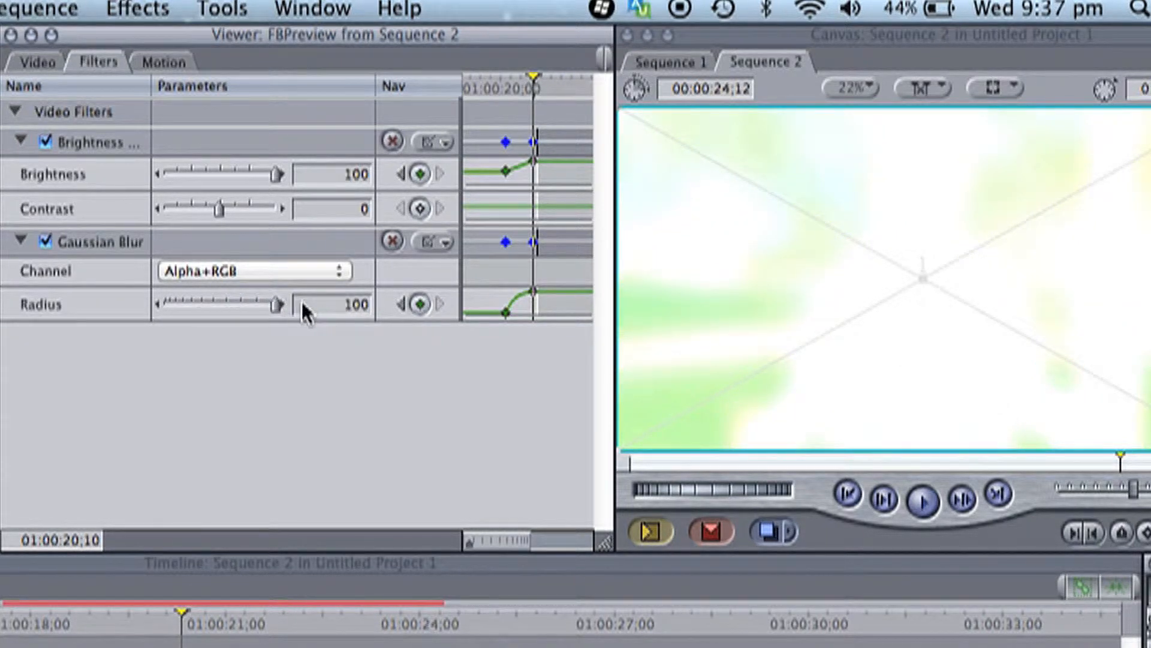
- Add a Gaussian Blur Radius keyframe of 100 to Launch Timelapse at its first Brightness keyframe, 01:00:20;11
{"action": "left_click", "coordinate": [246, 598]}
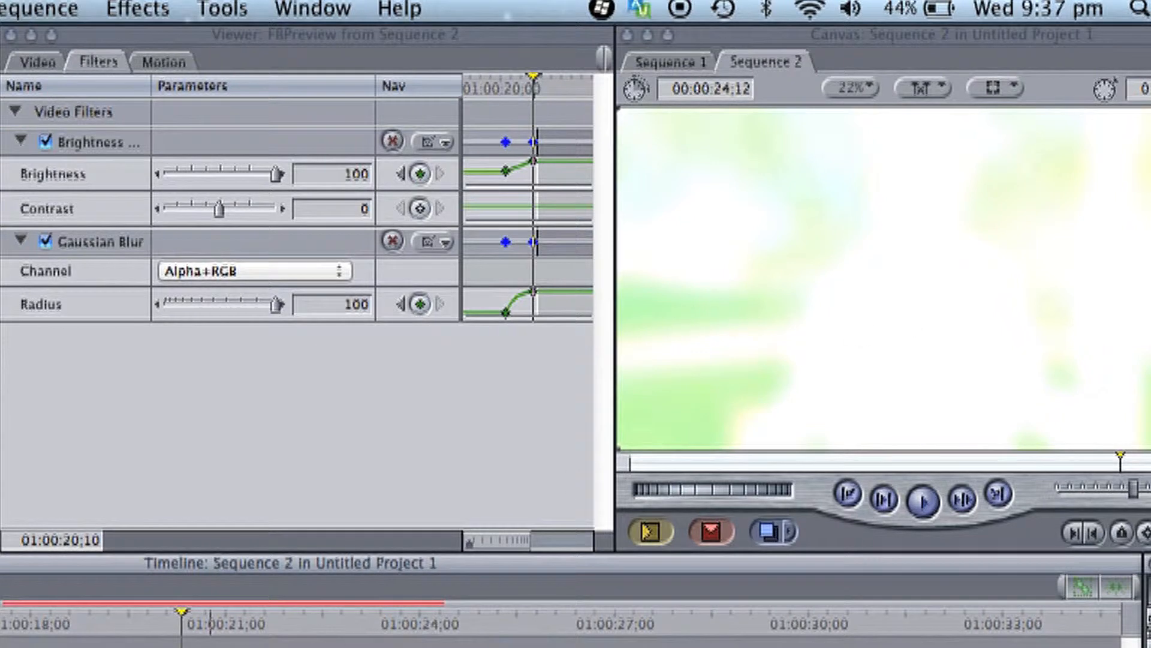
{"action": "double_click", "coordinate": [257, 646]}
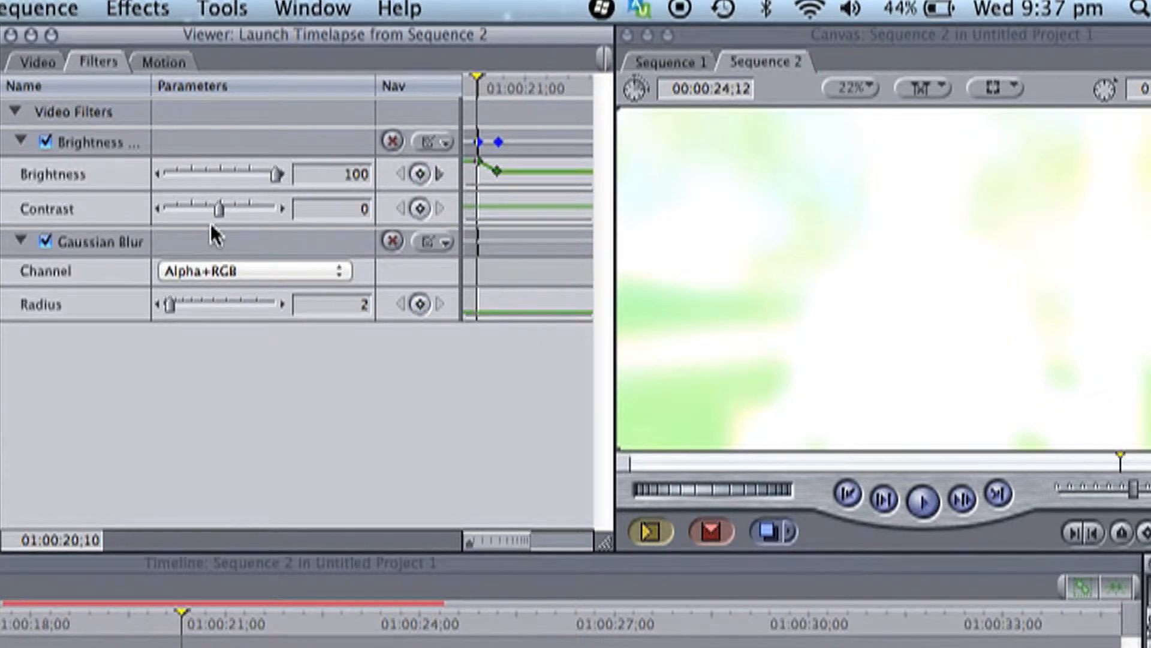
{"action": "key", "text": "Right"}
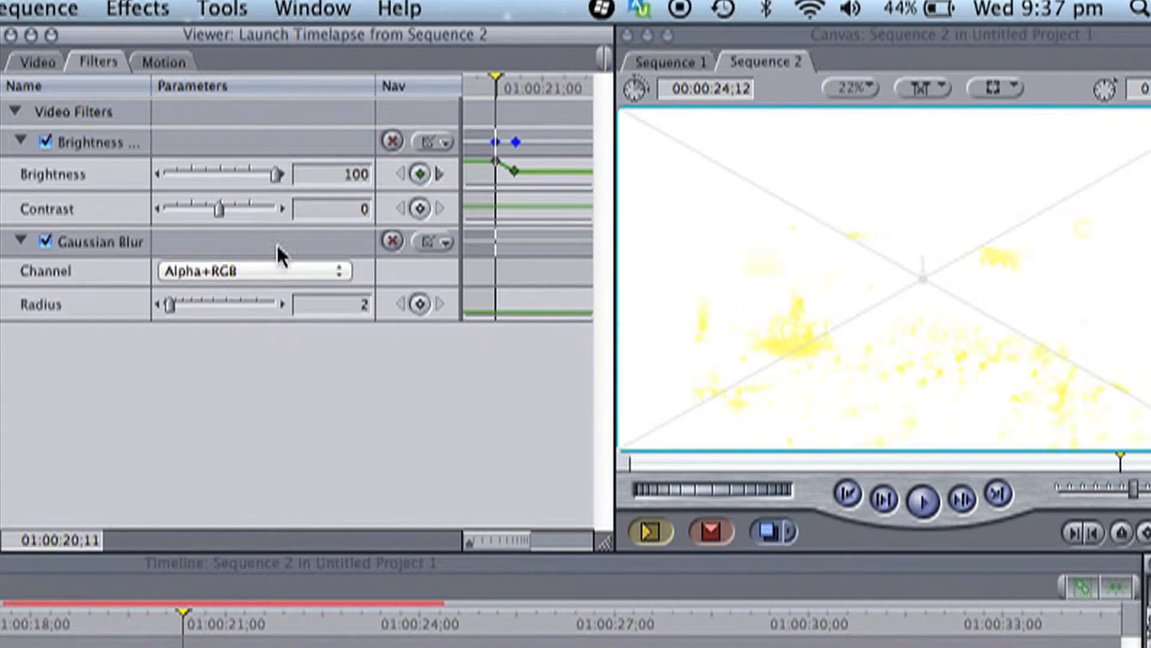
{"action": "left_click", "coordinate": [420, 306]}
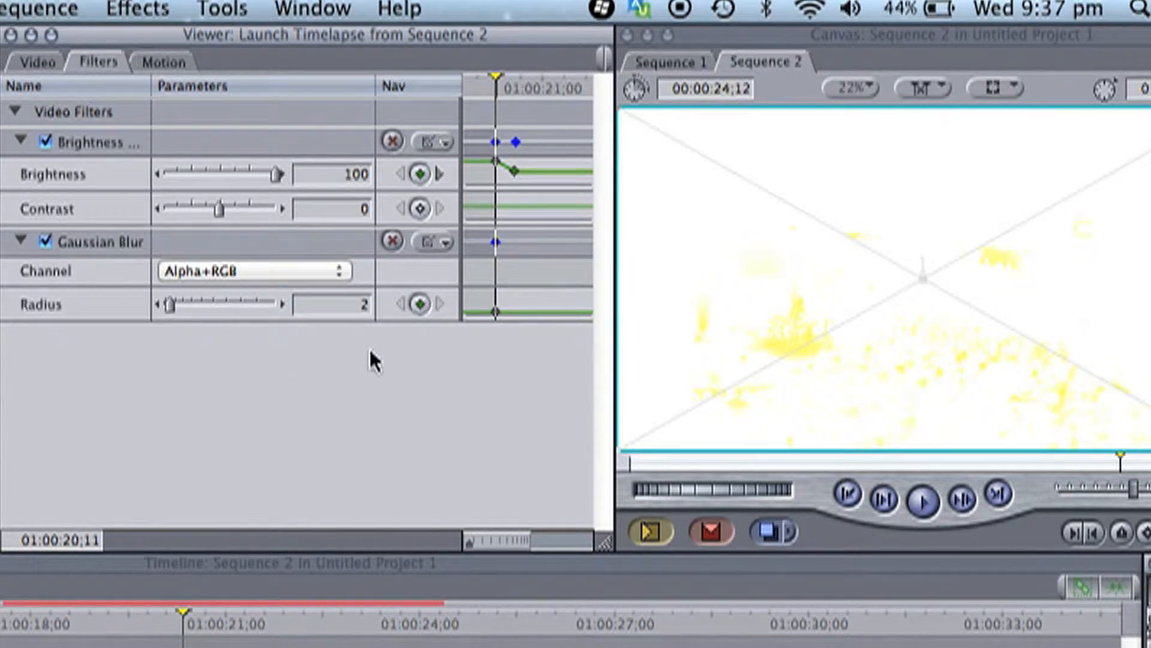
{"action": "left_click_drag", "start_coordinate": [247, 311], "coordinate": [303, 309]}
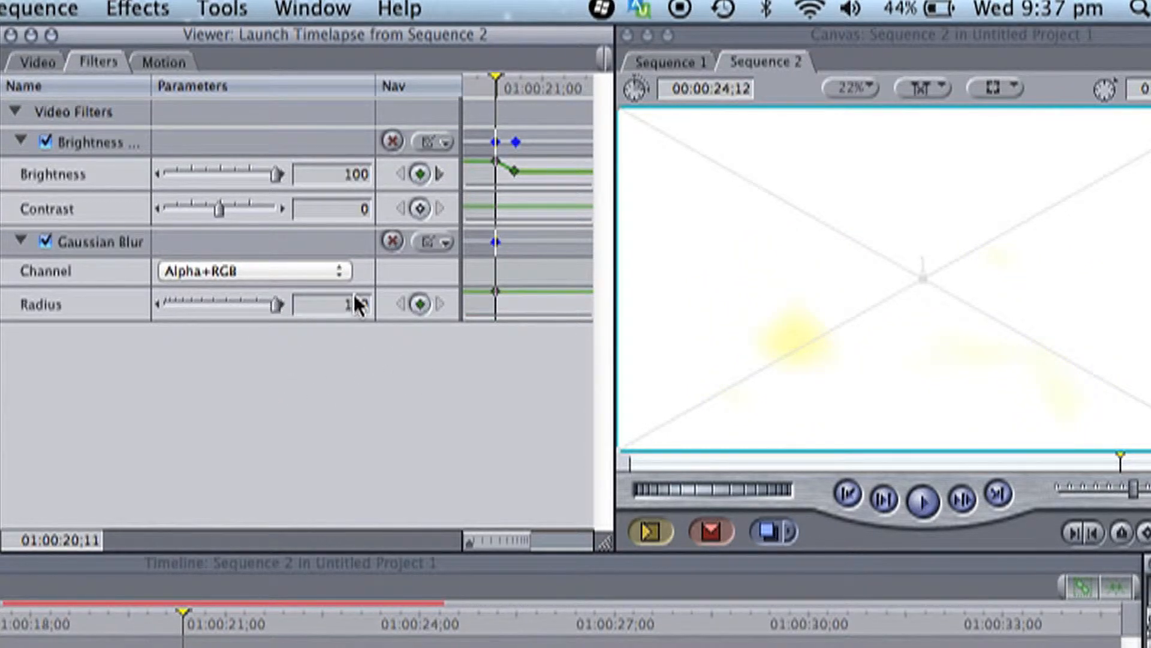
- Add a Gaussian Blur Radius keyframe of 0 to Launch Timelapse at its last Brightness keyframe, 01:00:20;19
{"action": "key", "text": "Right"}
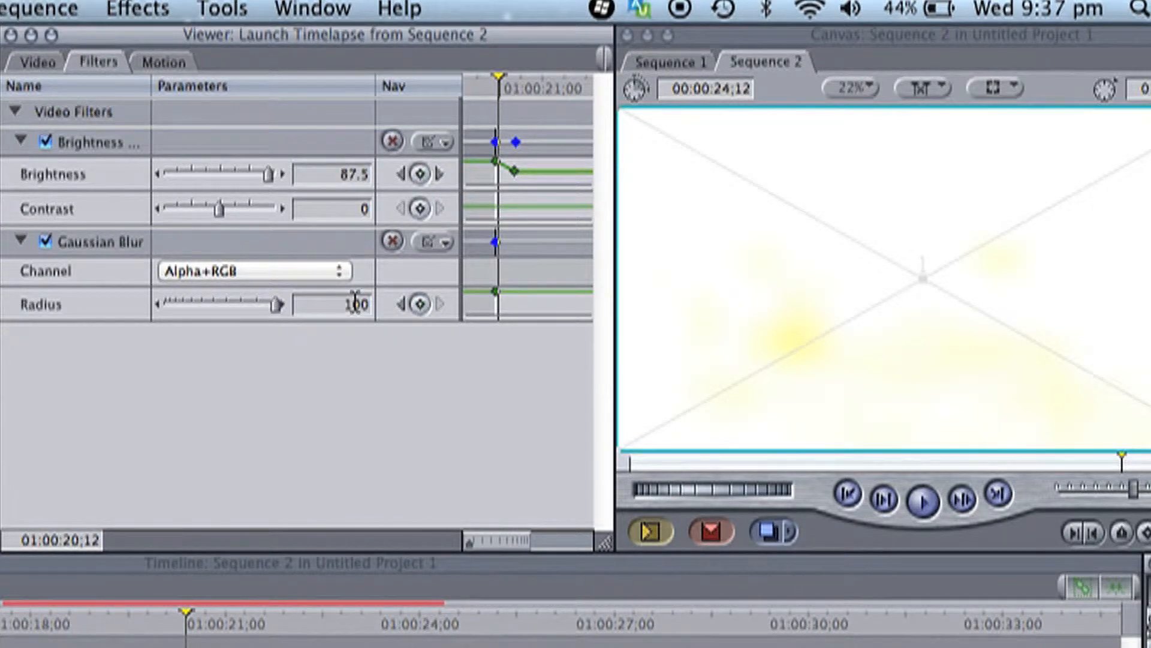
{"action": "key", "text": "Right"}
{"action": "key", "text": "Right"}
{"action": "key", "text": "Right"}
{"action": "key", "text": "Right"}
{"action": "key", "text": "Right"}
{"action": "key", "text": "Right"}
{"action": "key", "text": "Right"}
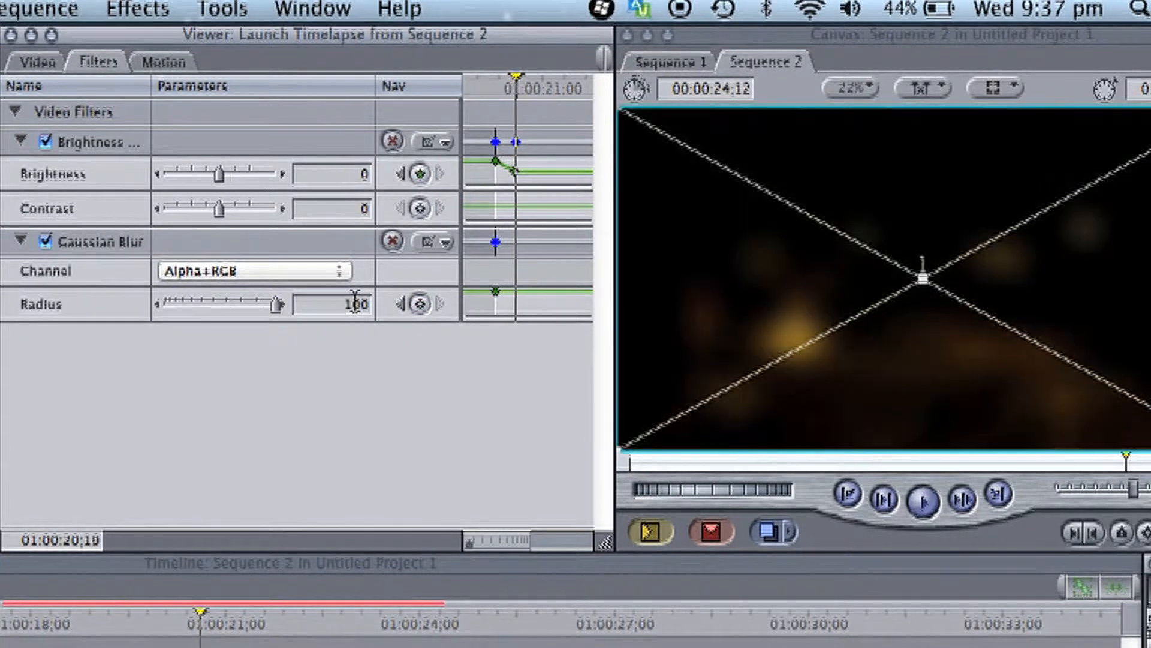
{"action": "left_click", "coordinate": [420, 305]}
{"action": "double_click", "coordinate": [357, 304]}
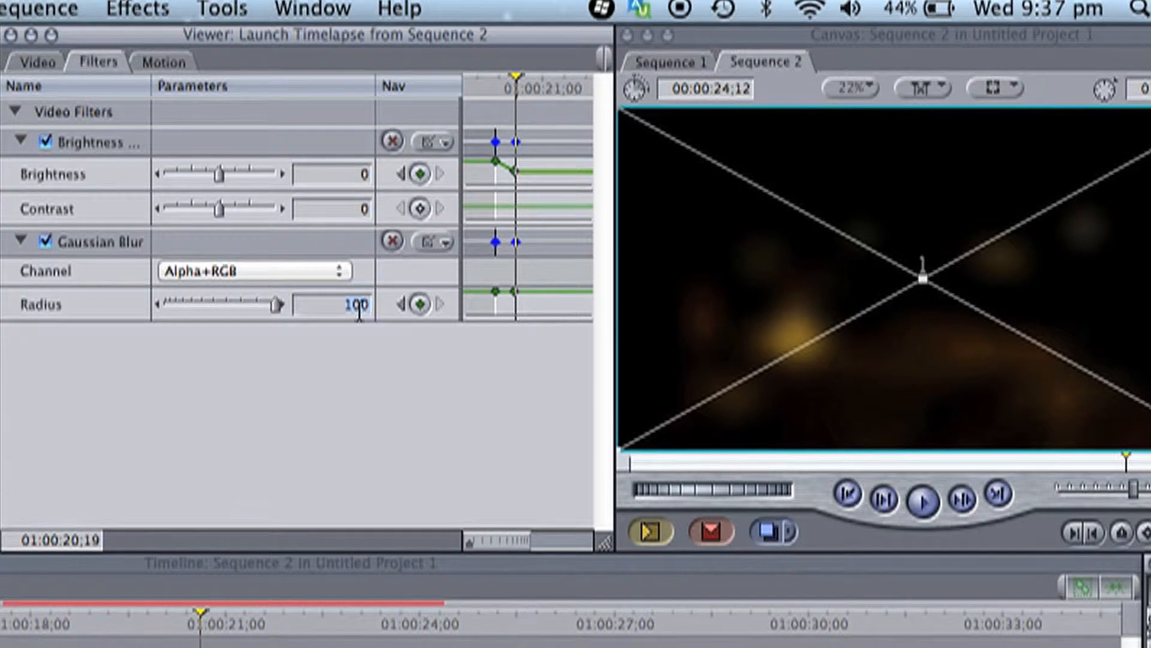
{"action": "type", "text": "0"}
{"action": "key", "text": "Return"}
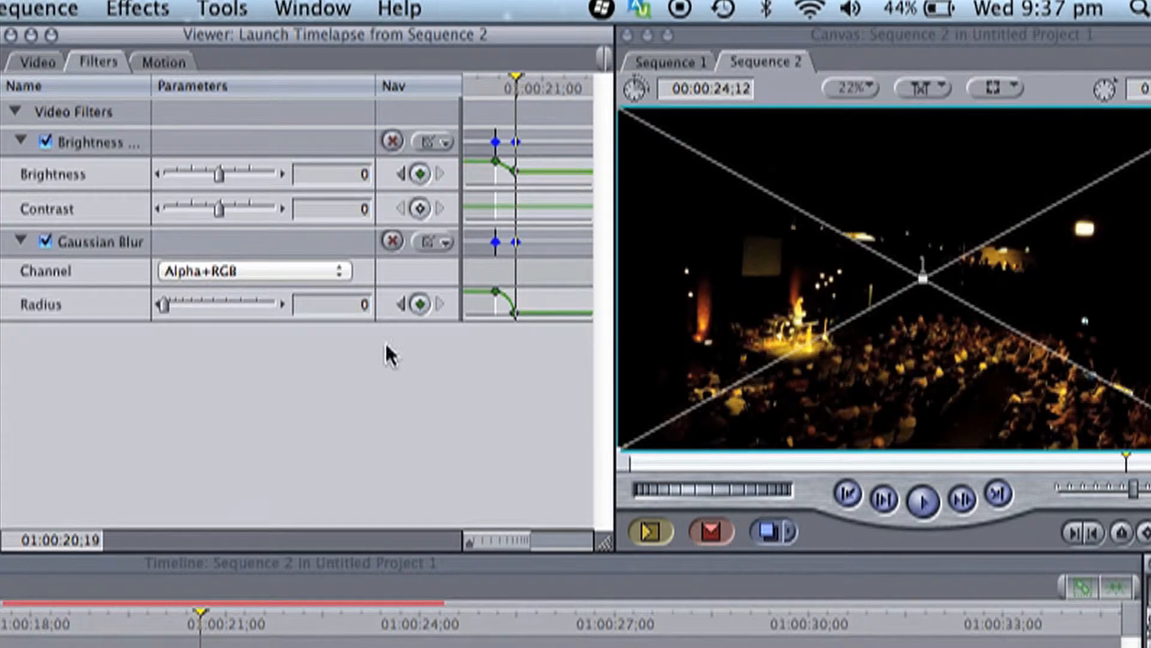
- Render the sequence and play the flash and blur across the cut, replaying it from 01:00:20;02
{"action": "left_click", "coordinate": [178, 647]}
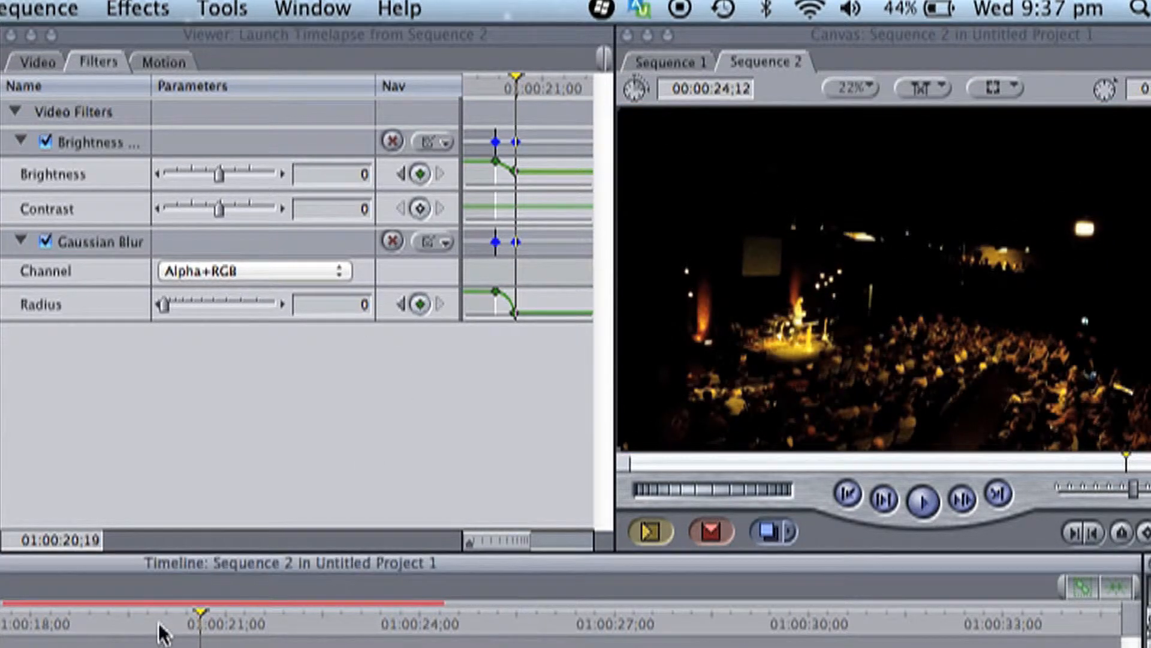
{"action": "left_click", "coordinate": [128, 621]}
{"action": "key", "text": "super+r"}
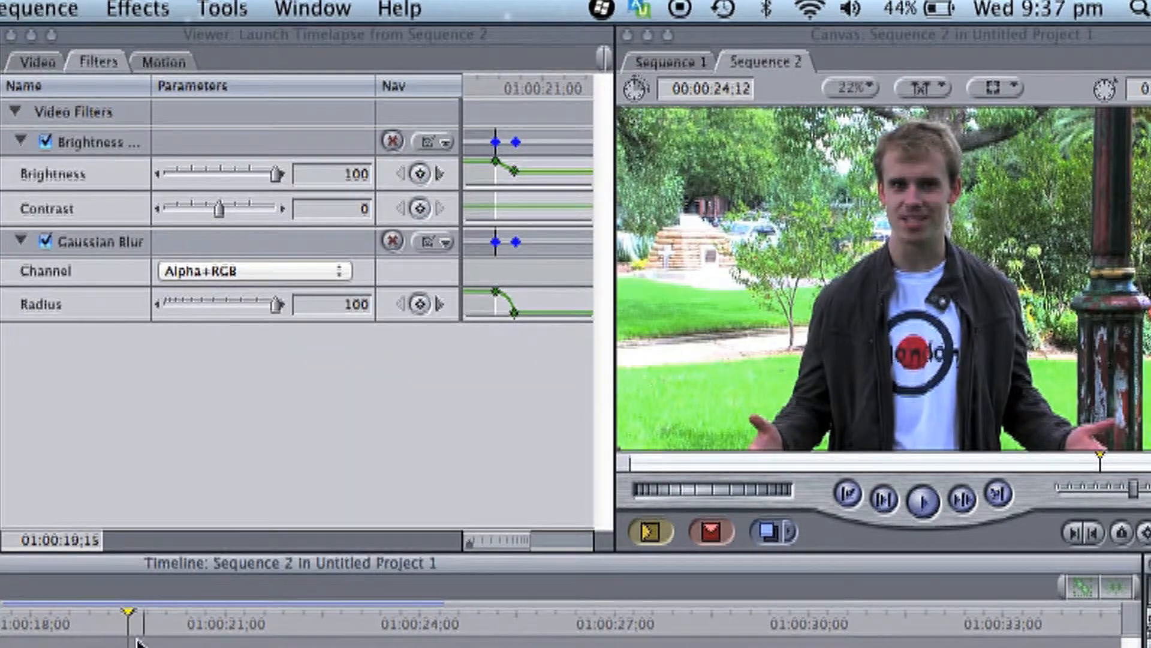
{"action": "left_click", "coordinate": [115, 625]}
{"action": "key", "text": "space"}
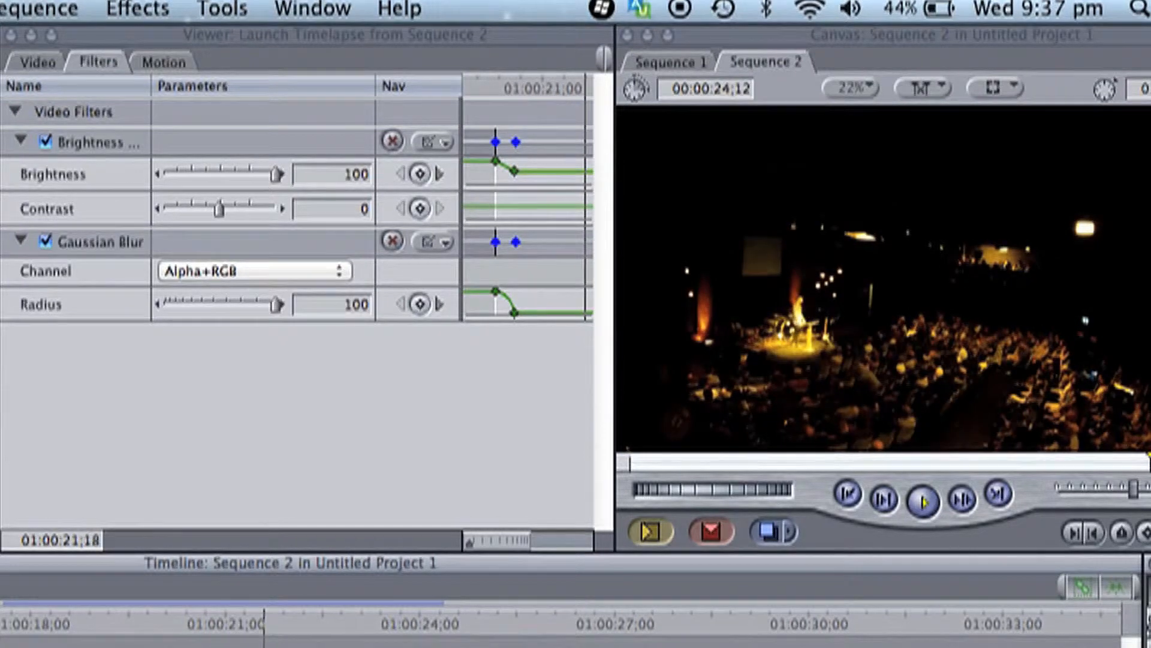
{"action": "left_click", "coordinate": [162, 621]}
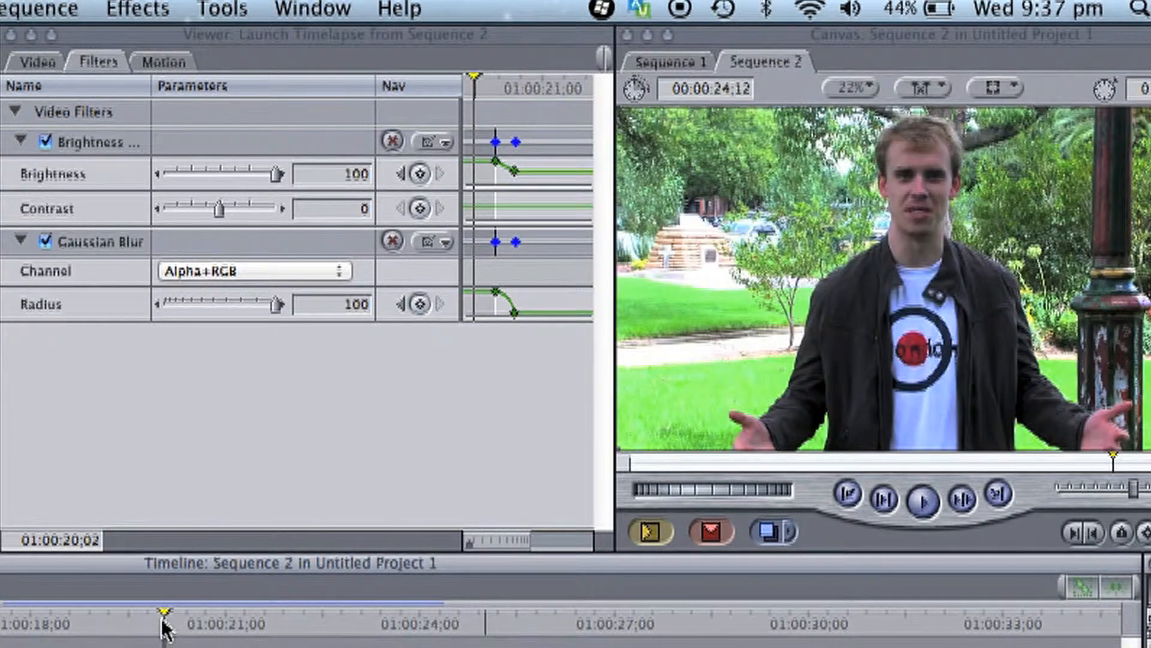
{"action": "key", "text": "space"}
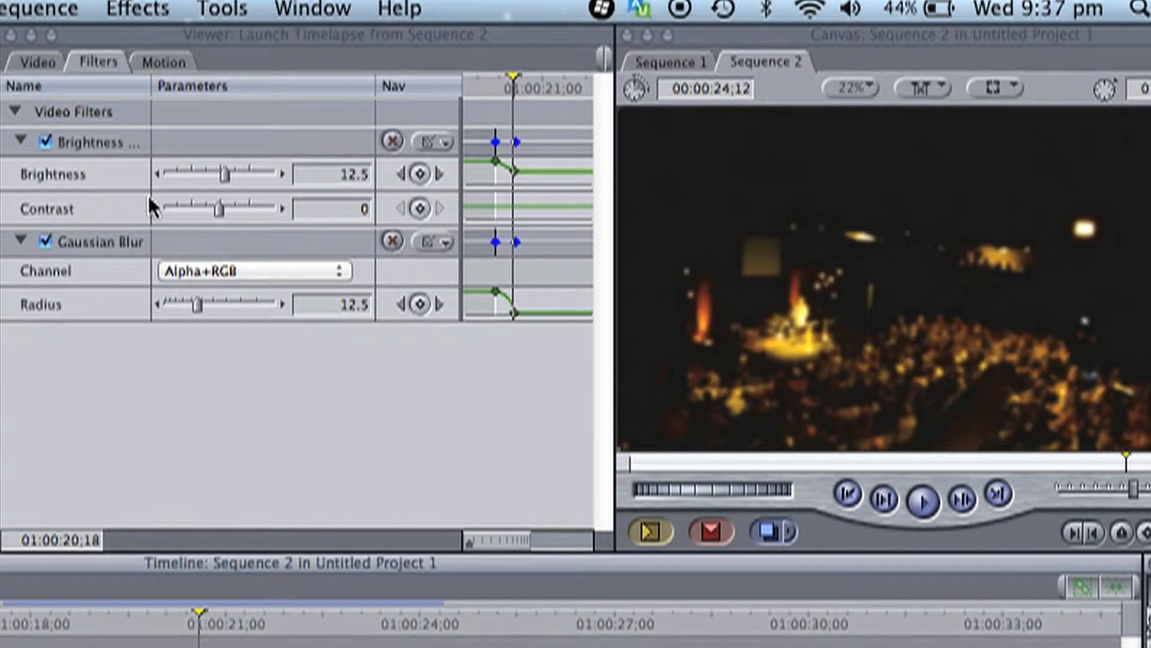
- Set the Brightness of Launch Timelapse's first keyframe, at 01:00:20;11, to 80
{"action": "double_click", "coordinate": [256, 646]}
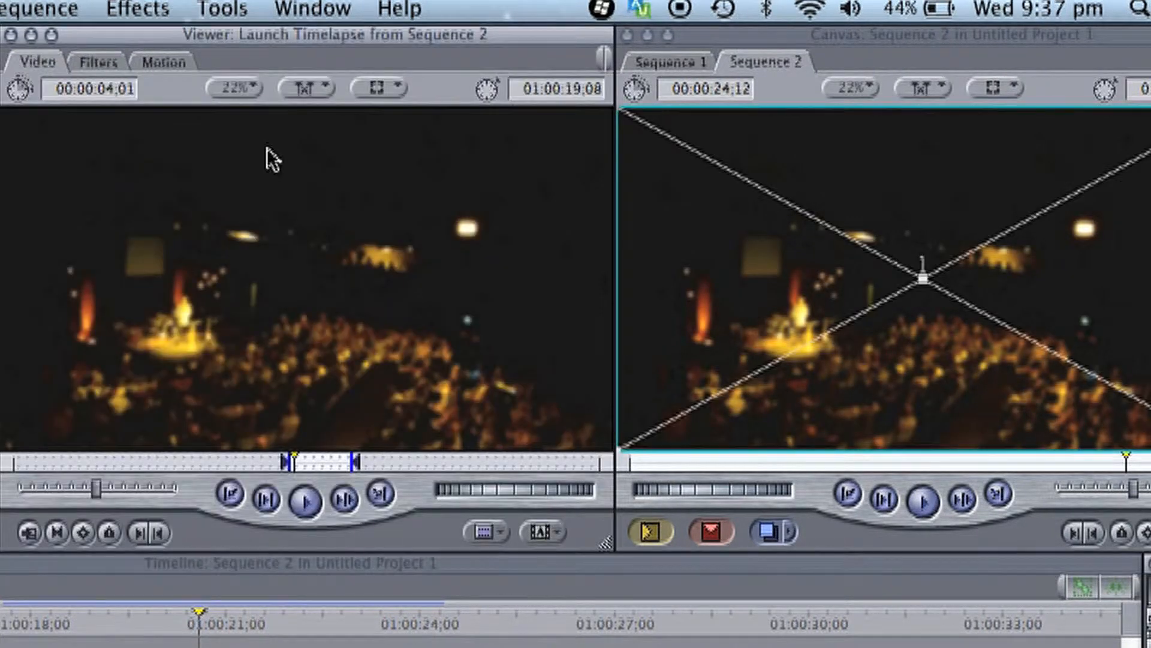
{"action": "left_click", "coordinate": [99, 62]}
{"action": "left_click", "coordinate": [401, 175]}
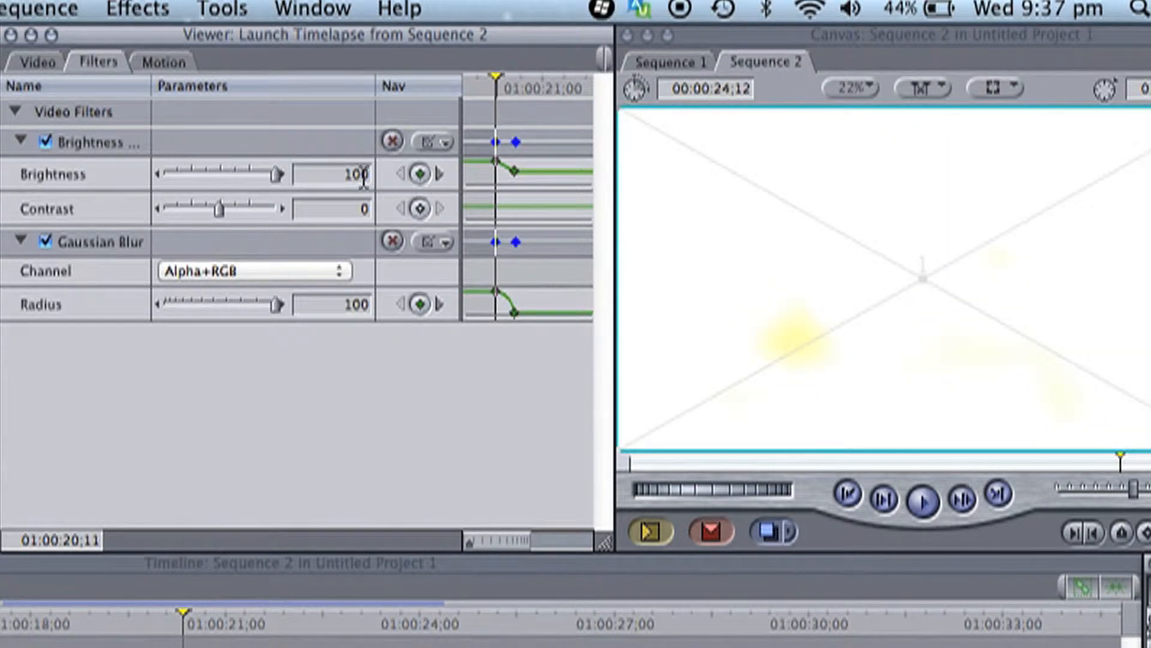
{"action": "type", "text": "80"}
{"action": "key", "text": "Return"}
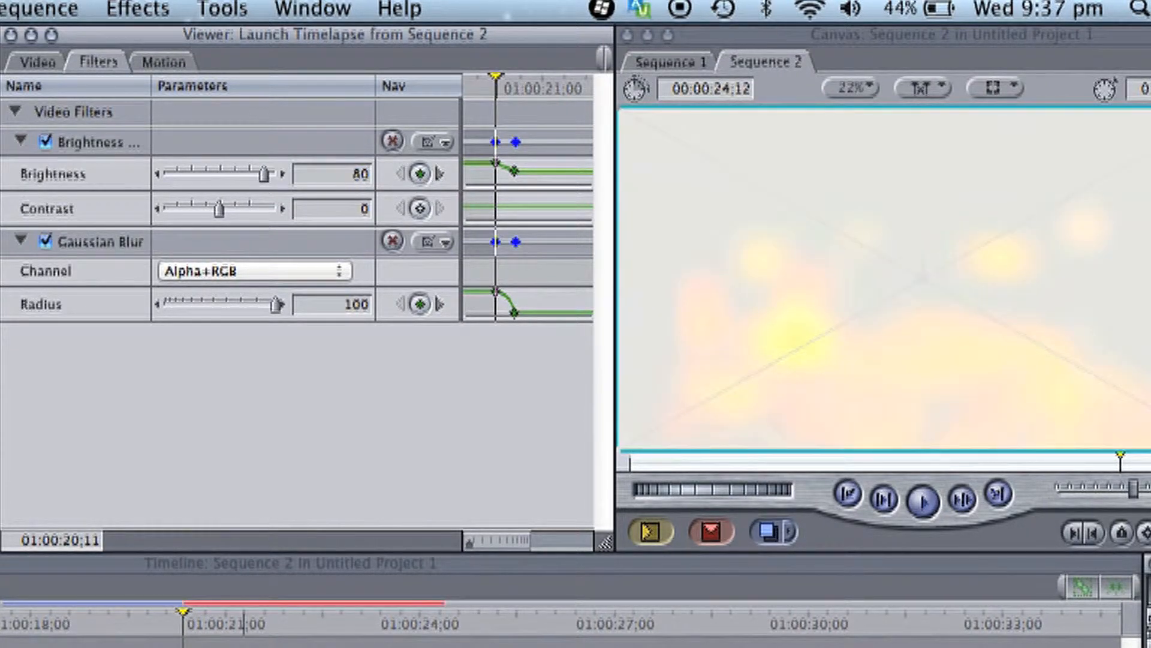
- Set the Brightness of FBPreview's last keyframe before the cut to 80
{"action": "double_click", "coordinate": [187, 624]}
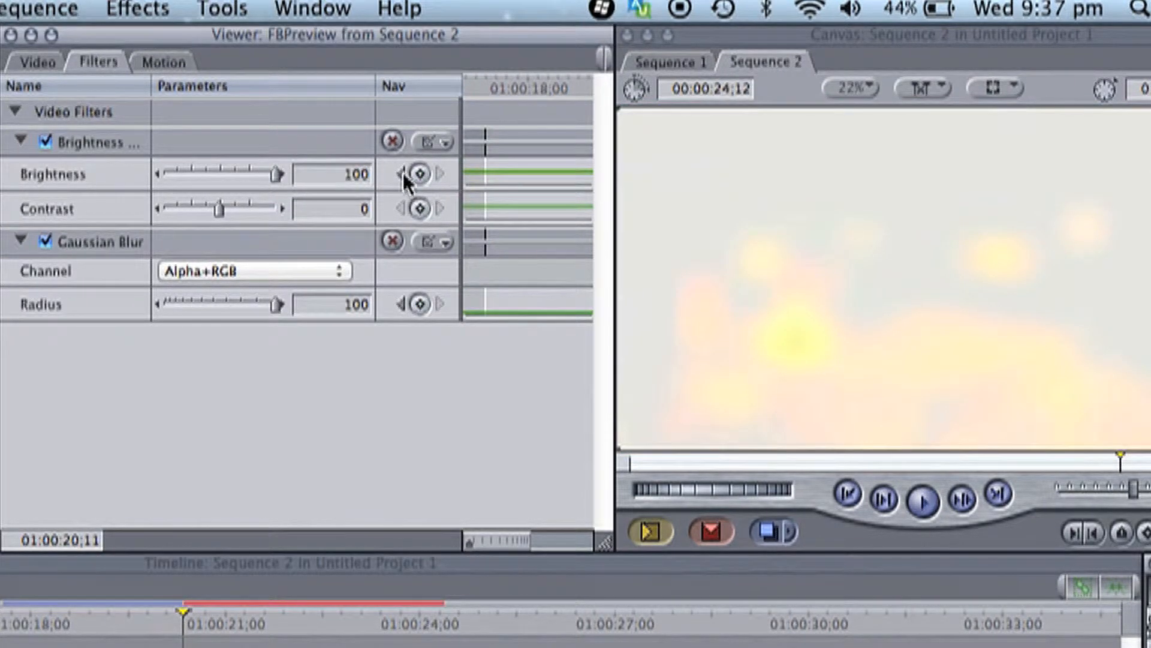
{"action": "left_click", "coordinate": [401, 174]}
{"action": "key", "text": "Return"}
- Render the sequence again and play the softened flash transition from 01:00:18;27
{"action": "left_click", "coordinate": [131, 628]}
{"action": "key", "text": "super+r"}
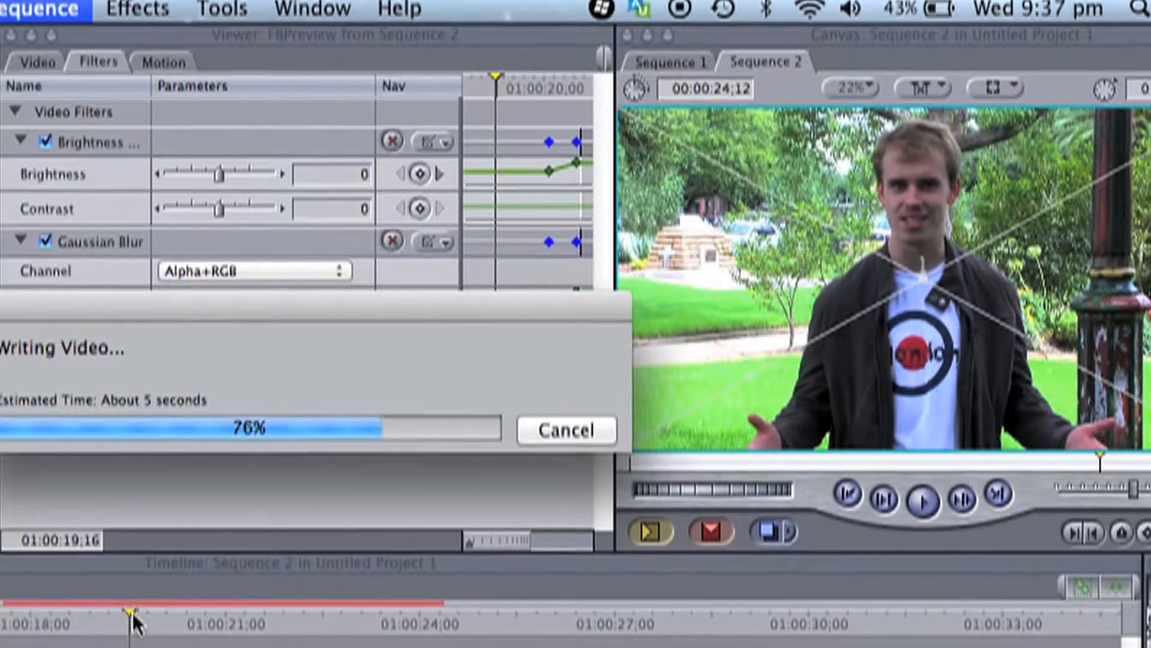
{"action": "left_click_drag", "start_coordinate": [123, 621], "coordinate": [89, 627]}
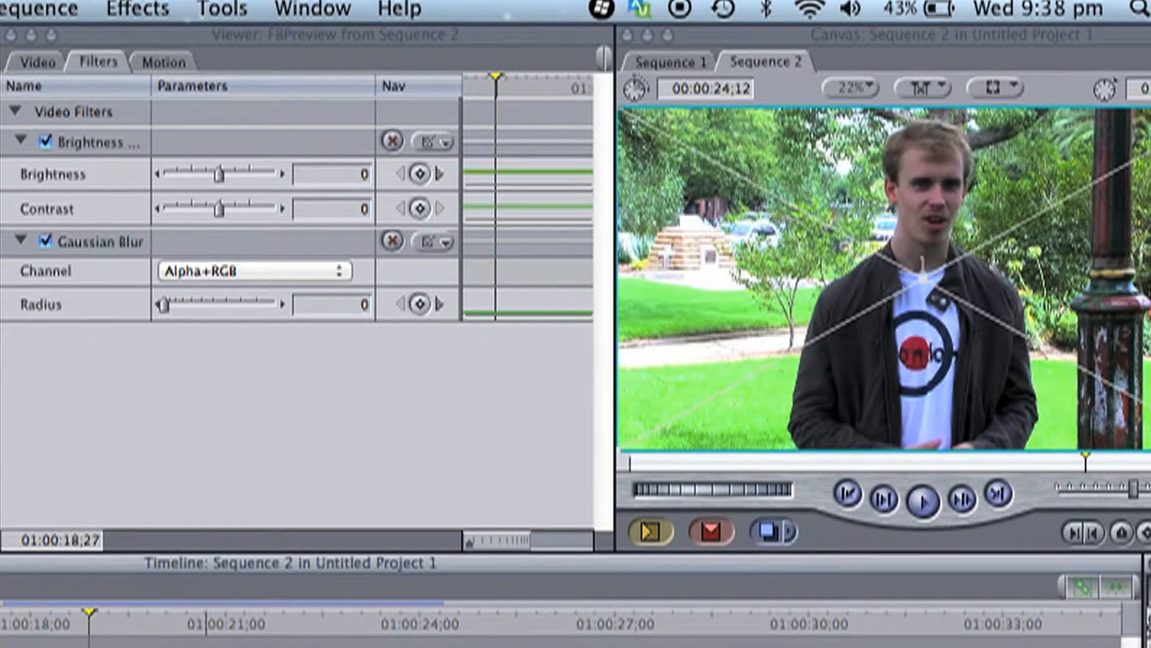
{"action": "key", "text": "space"}
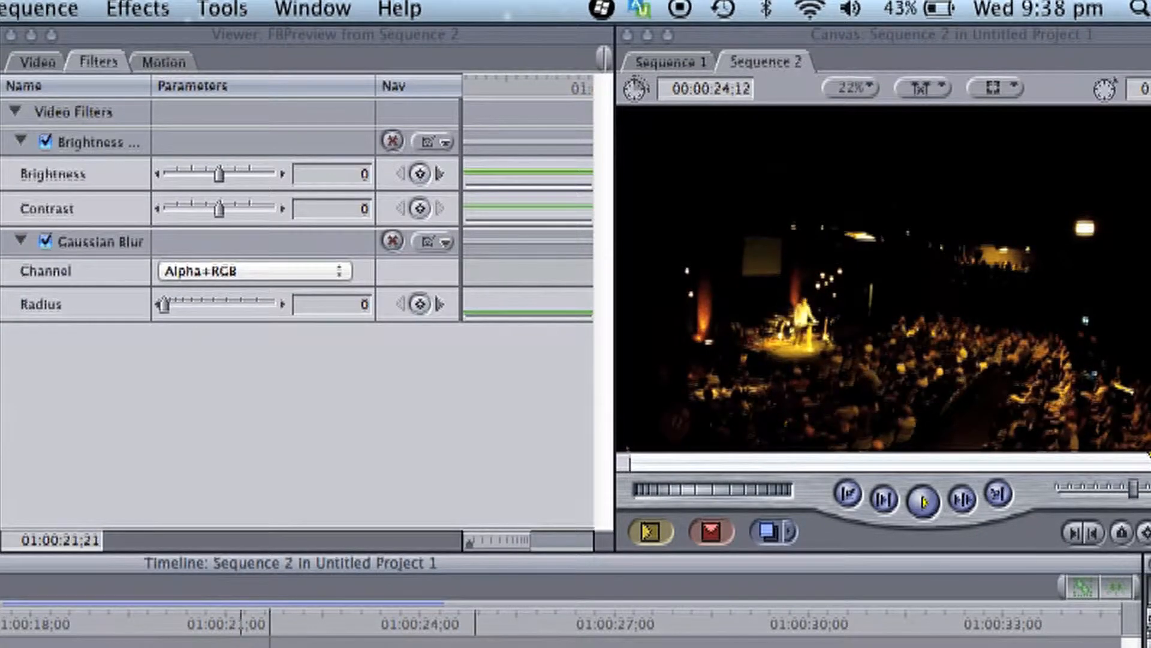
{"action": "left_click", "coordinate": [154, 616]}
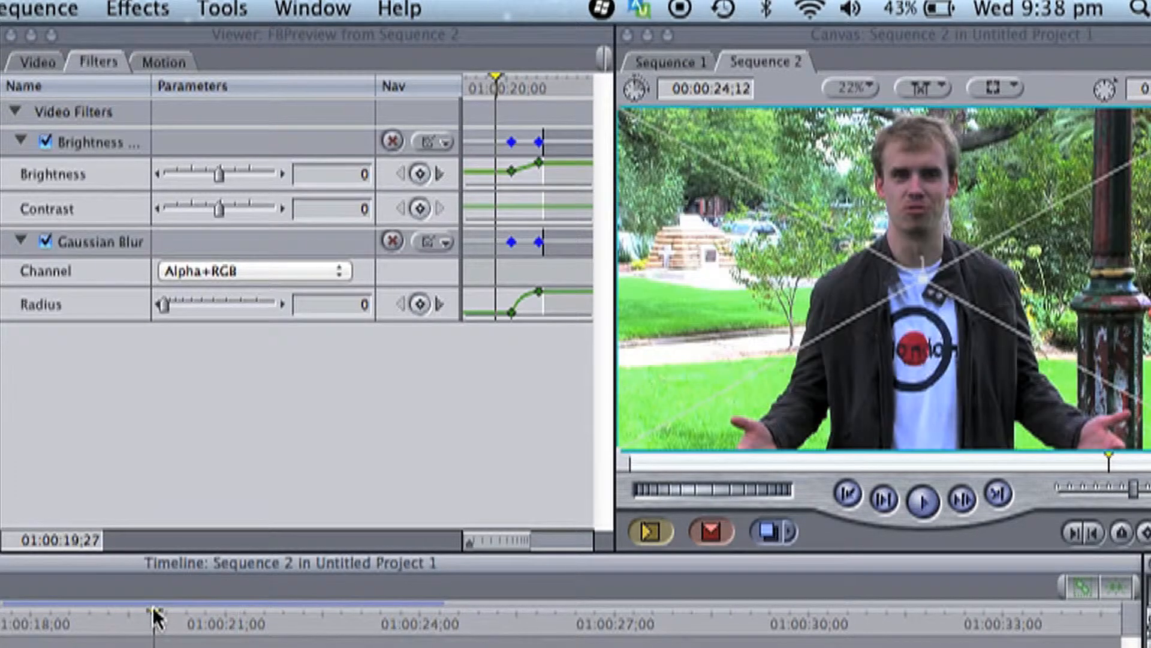
- Add a Cross Dissolve at the cut between FBPreview and Launch Timelapse and shorten it symmetrically around the cut
{"action": "left_click", "coordinate": [354, 579]}
{"action": "key", "text": "super+t"}
{"action": "key", "text": "super+="}
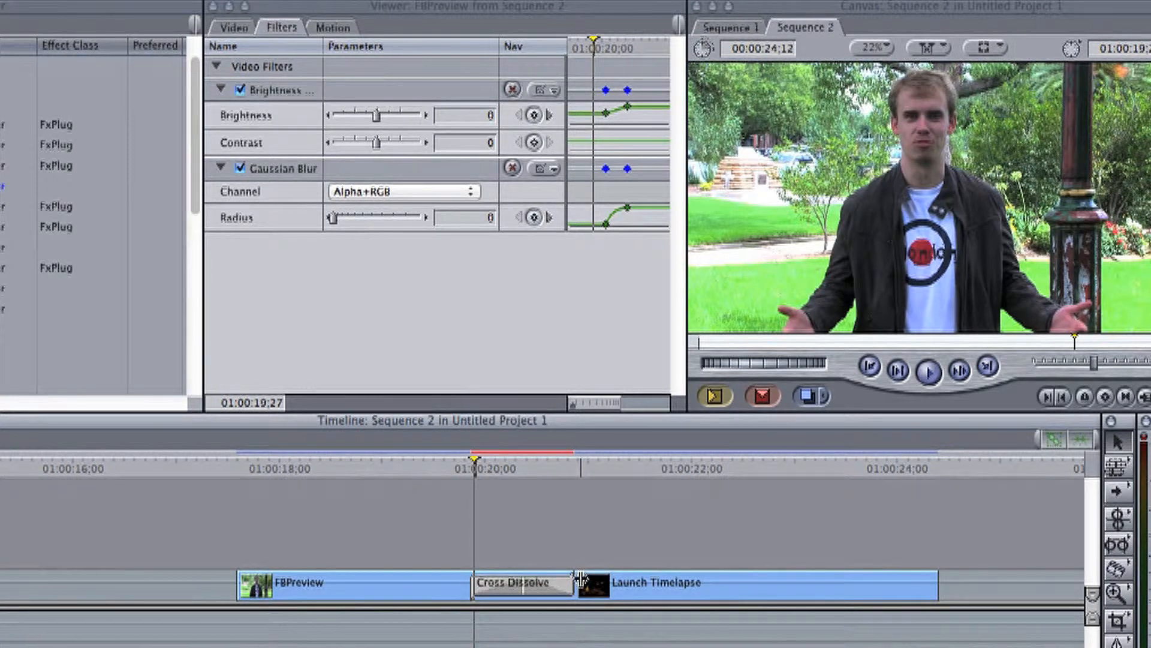
{"action": "left_click_drag", "start_coordinate": [579, 582], "coordinate": [544, 585]}
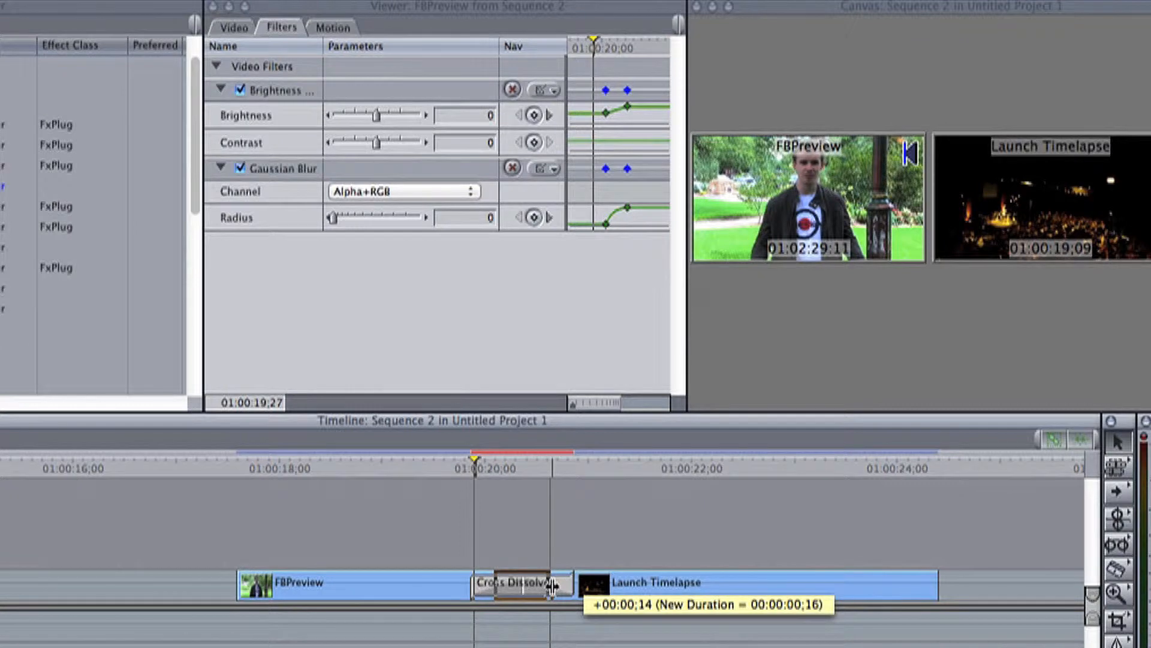
- Render the shortened Cross Dissolve and play the sequence across it from 01:00:18;28
{"action": "key", "text": "super+r"}
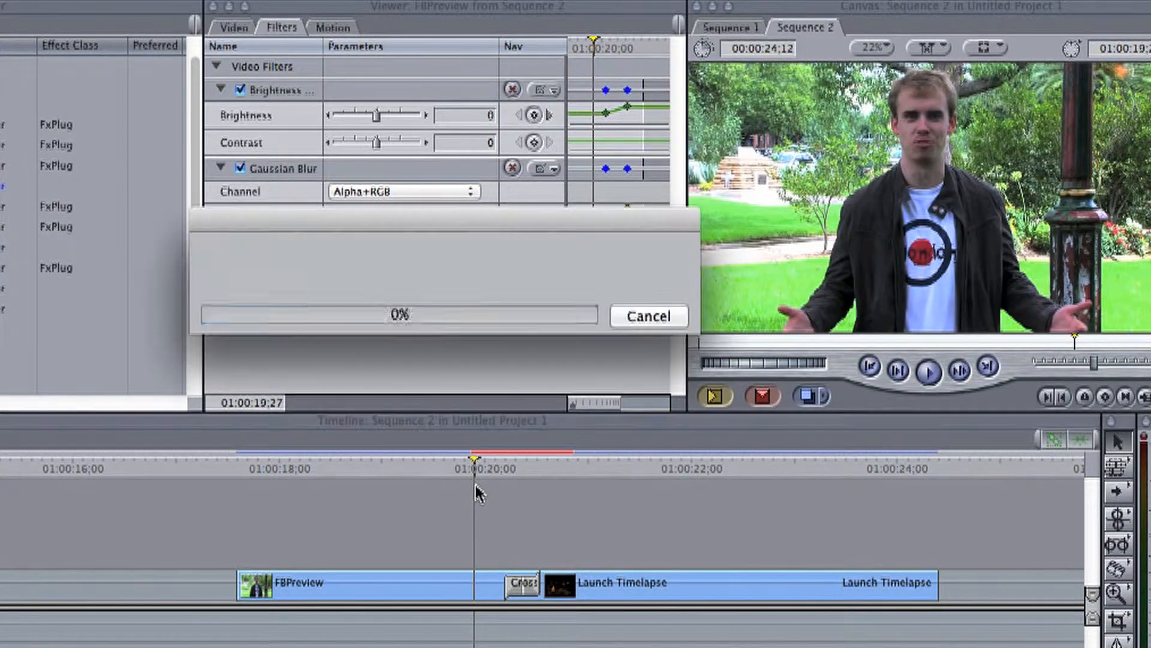
{"action": "left_click", "coordinate": [375, 464]}
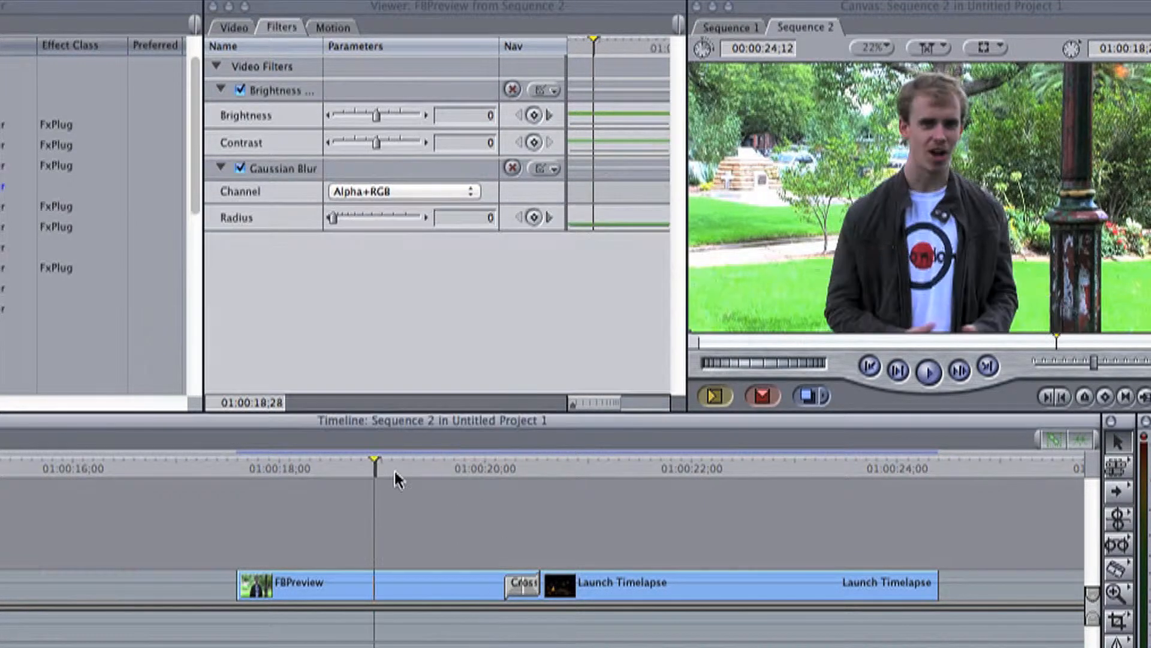
{"action": "key", "text": "space"}
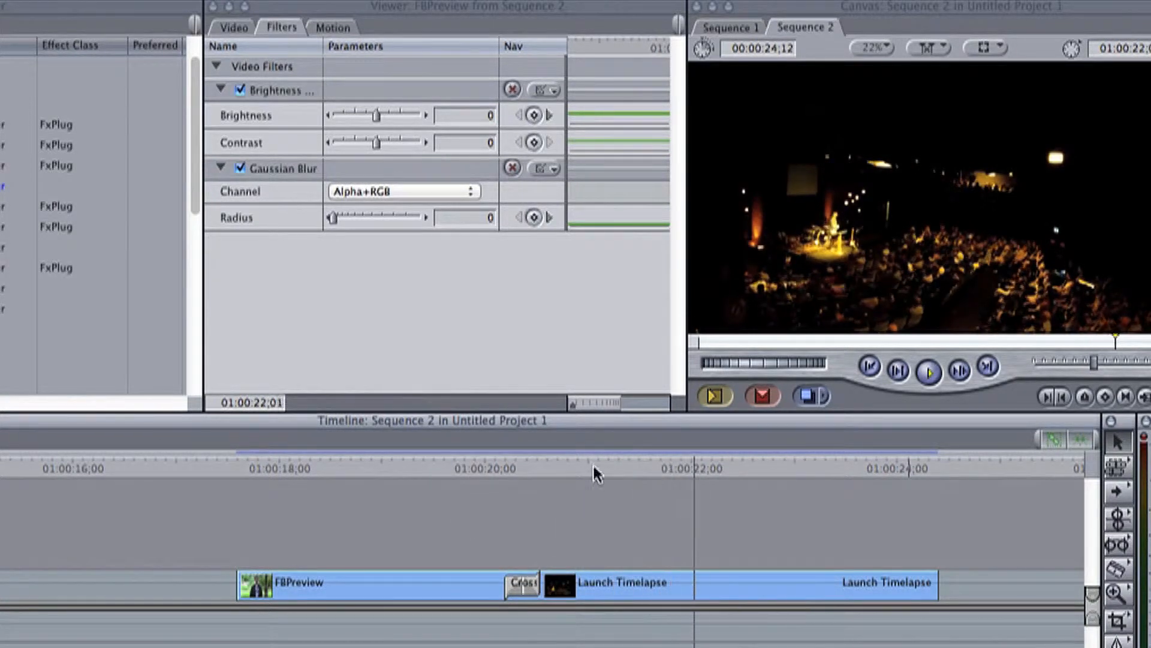
- Examine the dissolve, brightness and blur frame by frame from about 01:00:20;00 to 01:00:20;14
{"action": "left_click", "coordinate": [491, 465]}
{"action": "key", "text": "Right"}
{"action": "key", "text": "Right"}
{"action": "key", "text": "Right"}
{"action": "key", "text": "Right"}
{"action": "key", "text": "Right"}
{"action": "key", "text": "Right"}
{"action": "key", "text": "Right"}
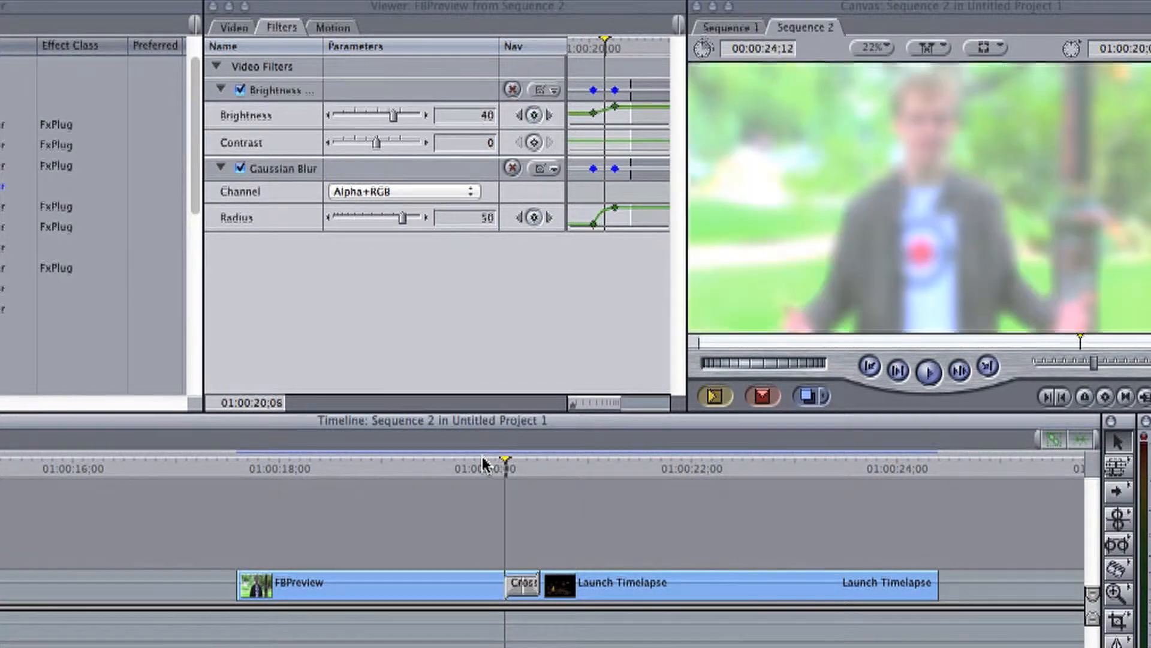
{"action": "key", "text": "Right"}
{"action": "key", "text": "Right"}
{"action": "key", "text": "Right"}
{"action": "key", "text": "Right"}
{"action": "key", "text": "Right"}
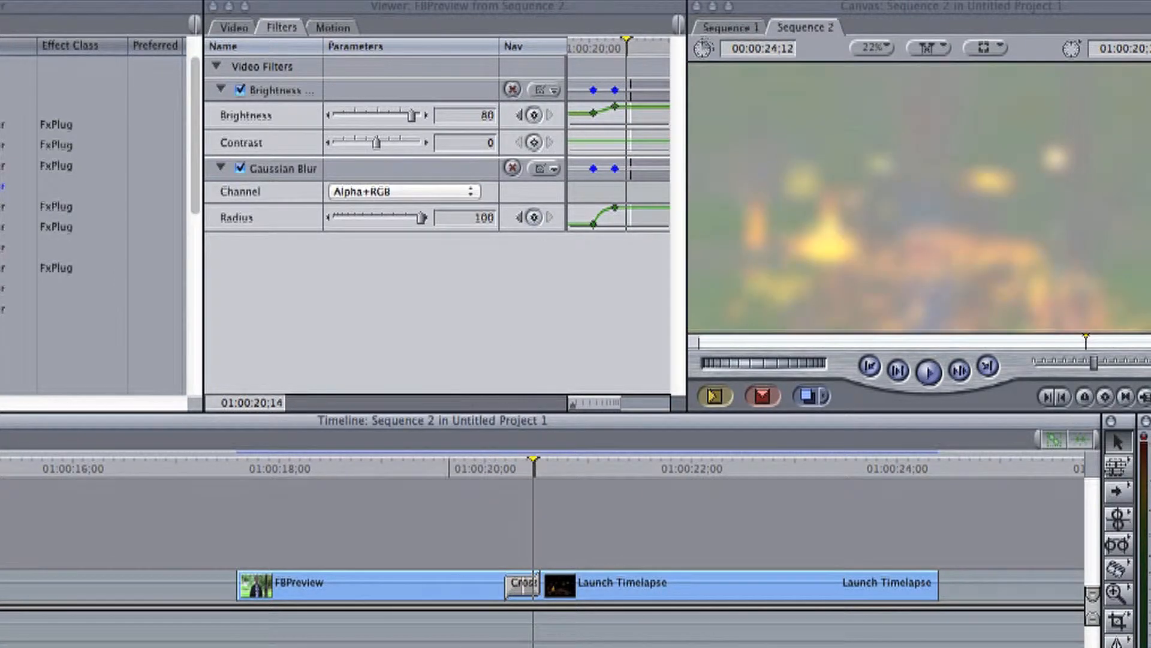
- Open FBPreview's filters, render the sequence again and play it from shortly before 01:00:19;00
{"action": "double_click", "coordinate": [480, 582]}
{"action": "left_click", "coordinate": [310, 25]}
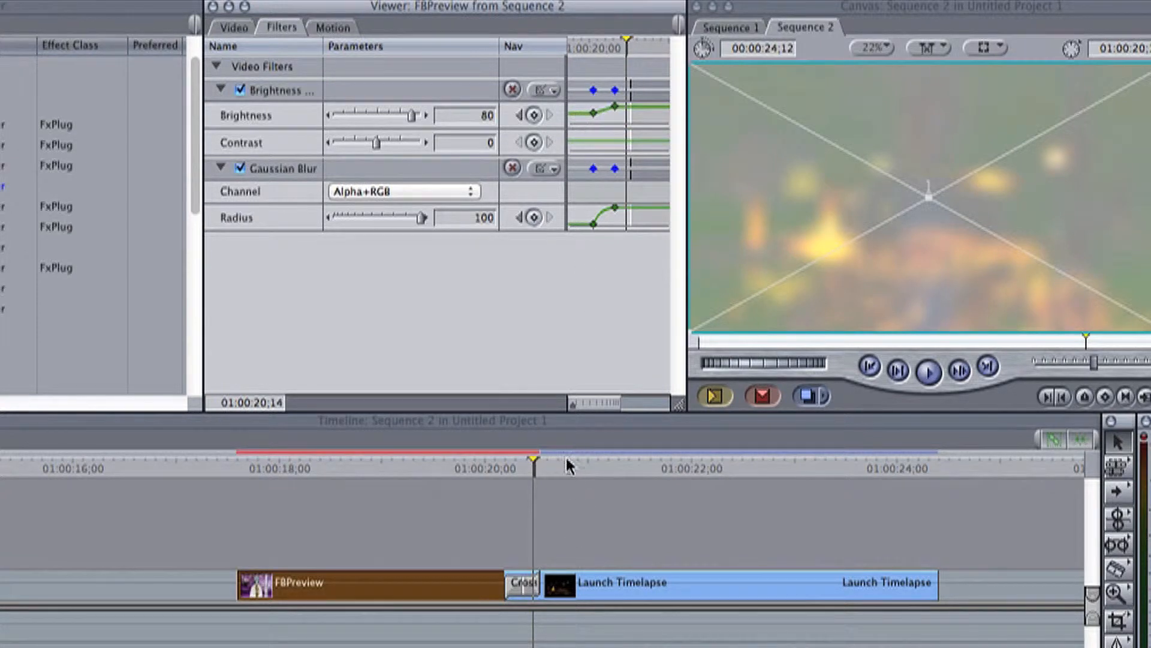
{"action": "key", "text": "super+r"}
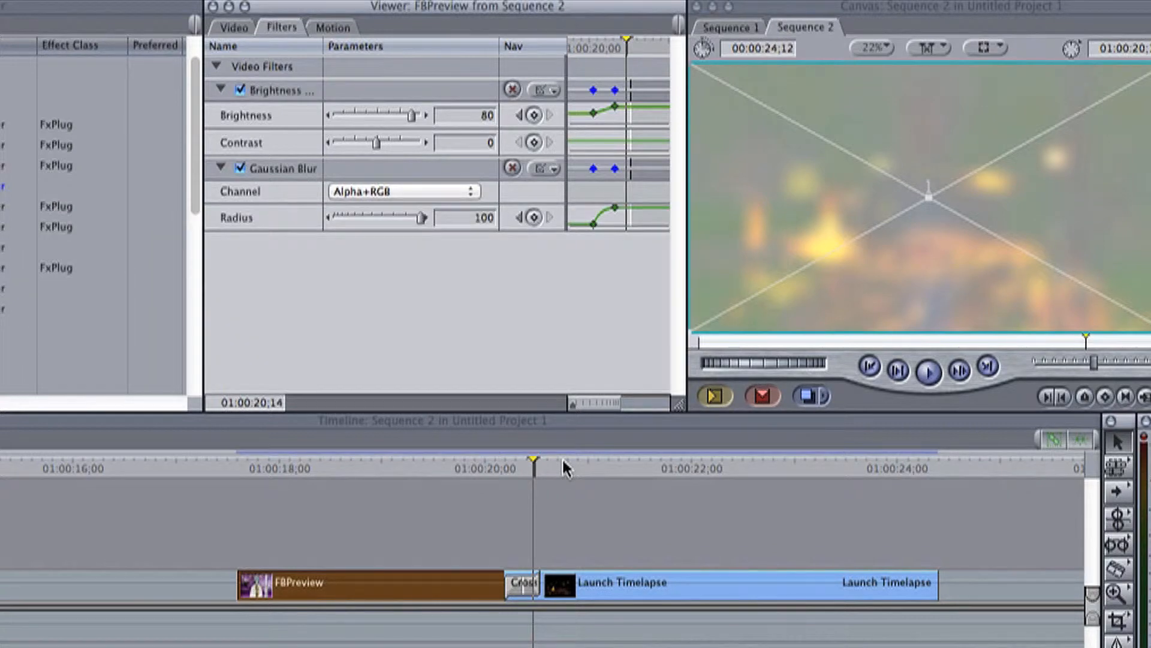
{"action": "left_click", "coordinate": [367, 468]}
{"action": "key", "text": "space"}
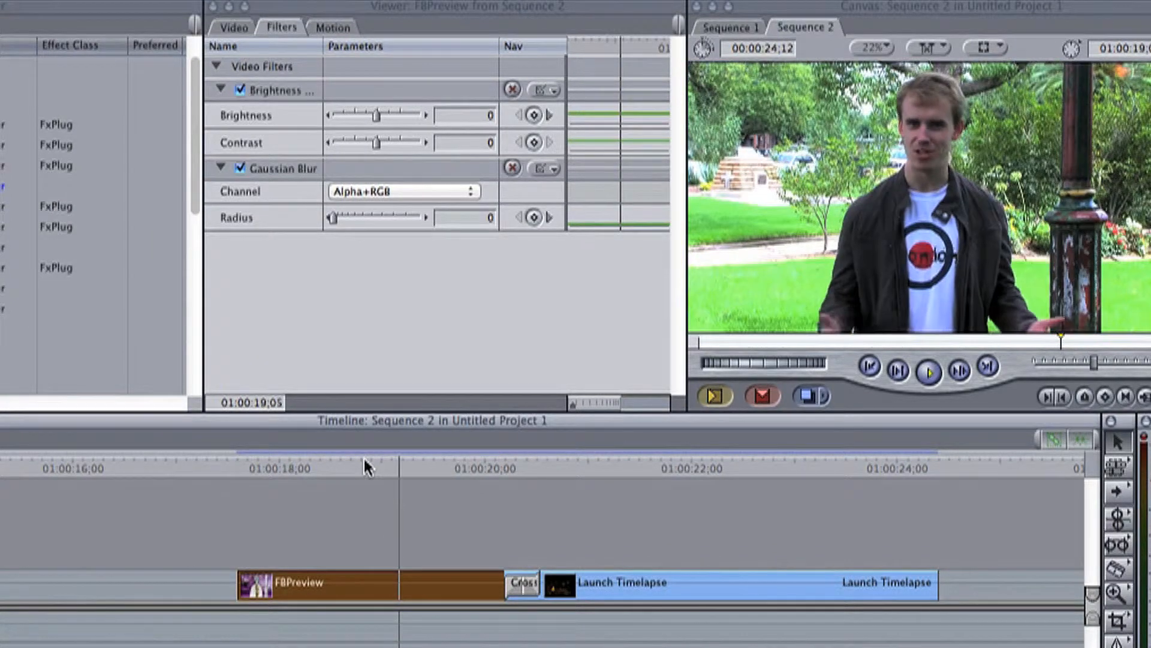